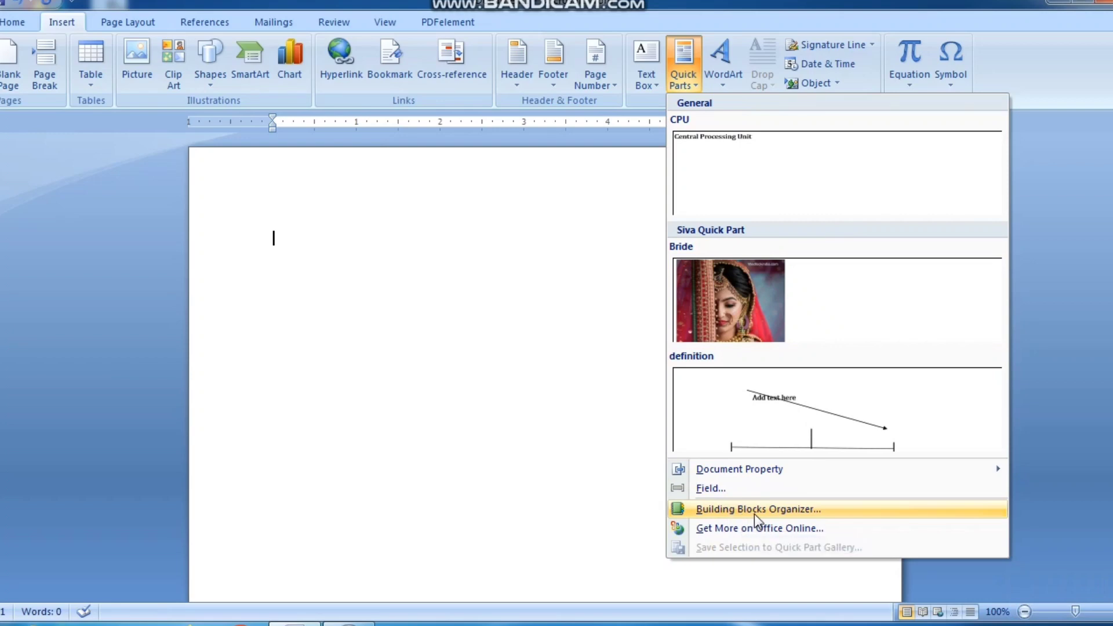
Examine the built-in galleries for cover pages, quick tables, headers and footers, plus the page number options.
{"action": "left_click", "coordinate": [1, 67]}
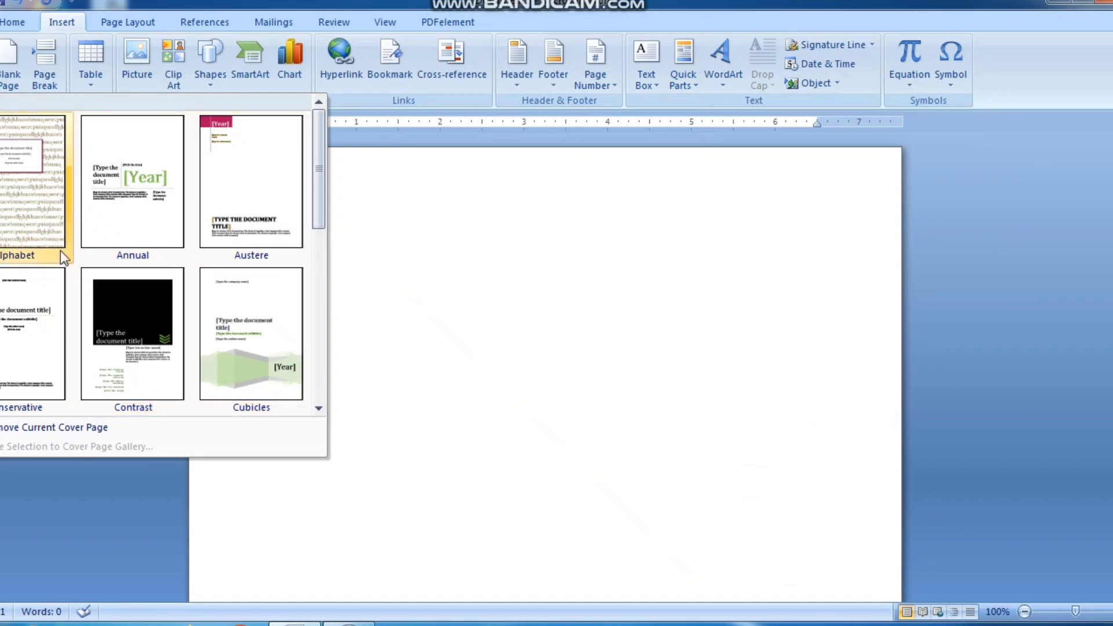
{"action": "left_click", "coordinate": [89, 81]}
{"action": "mouse_move", "coordinate": [155, 337]}
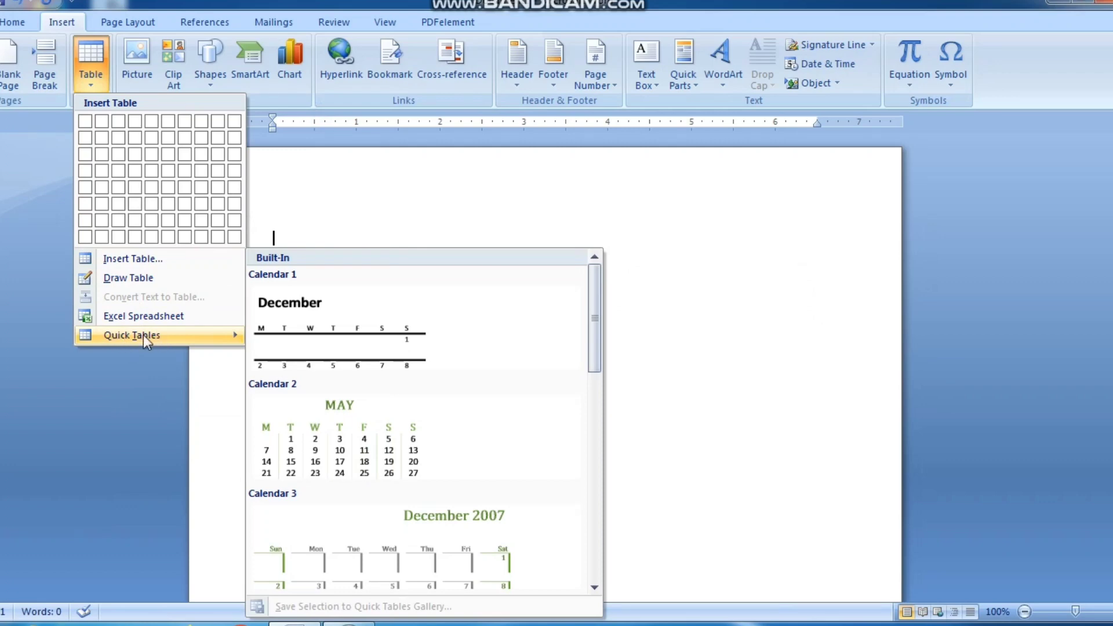
{"action": "left_click", "coordinate": [517, 80]}
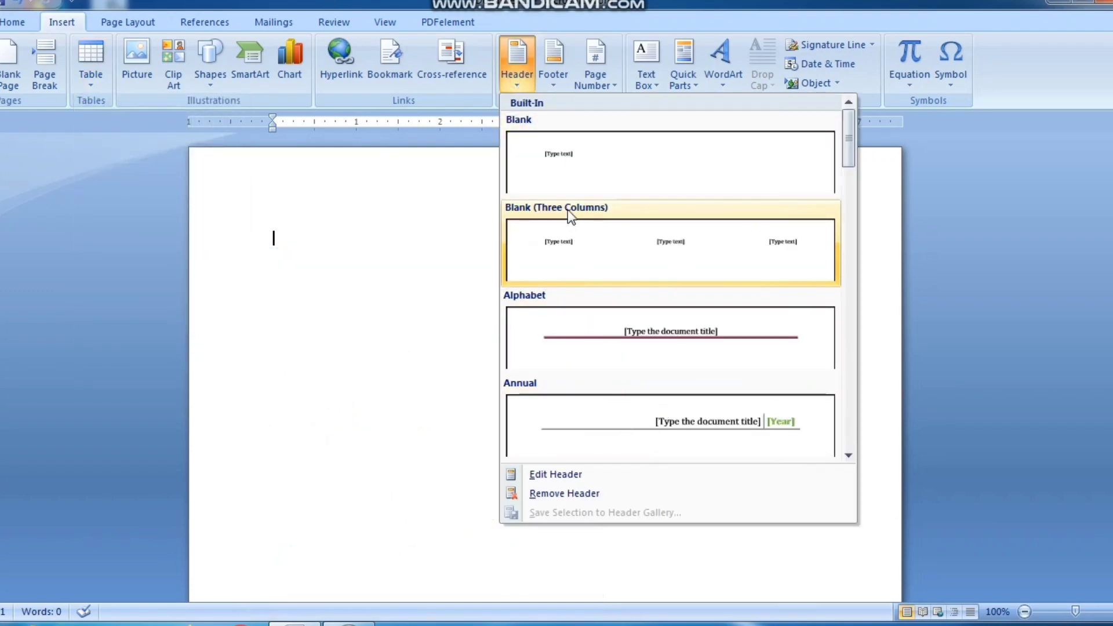
{"action": "left_click", "coordinate": [553, 88]}
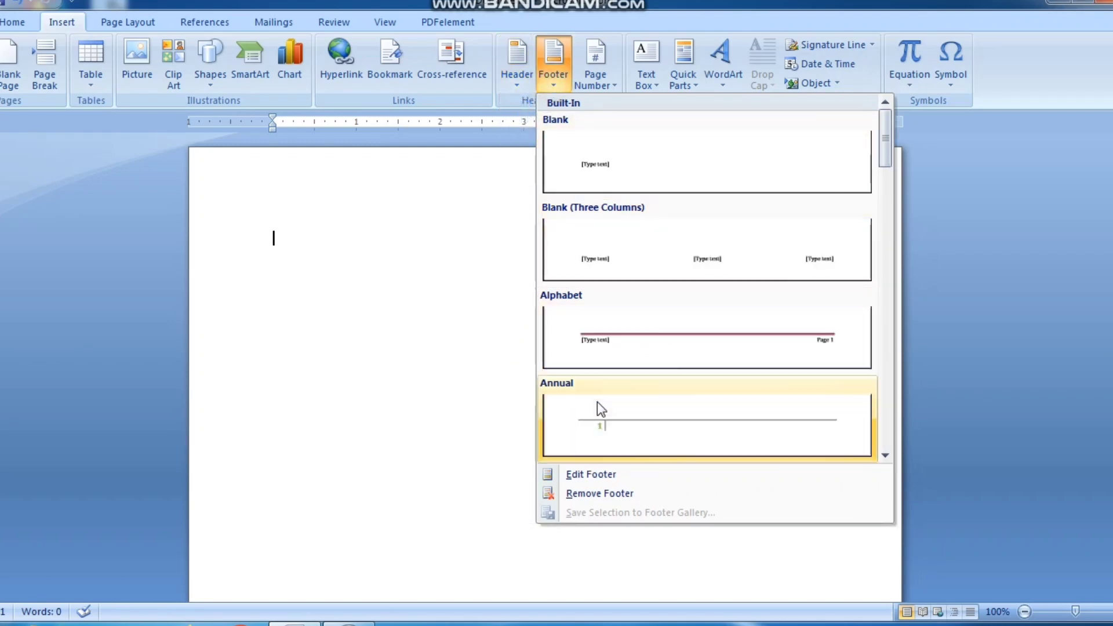
{"action": "left_click", "coordinate": [614, 84]}
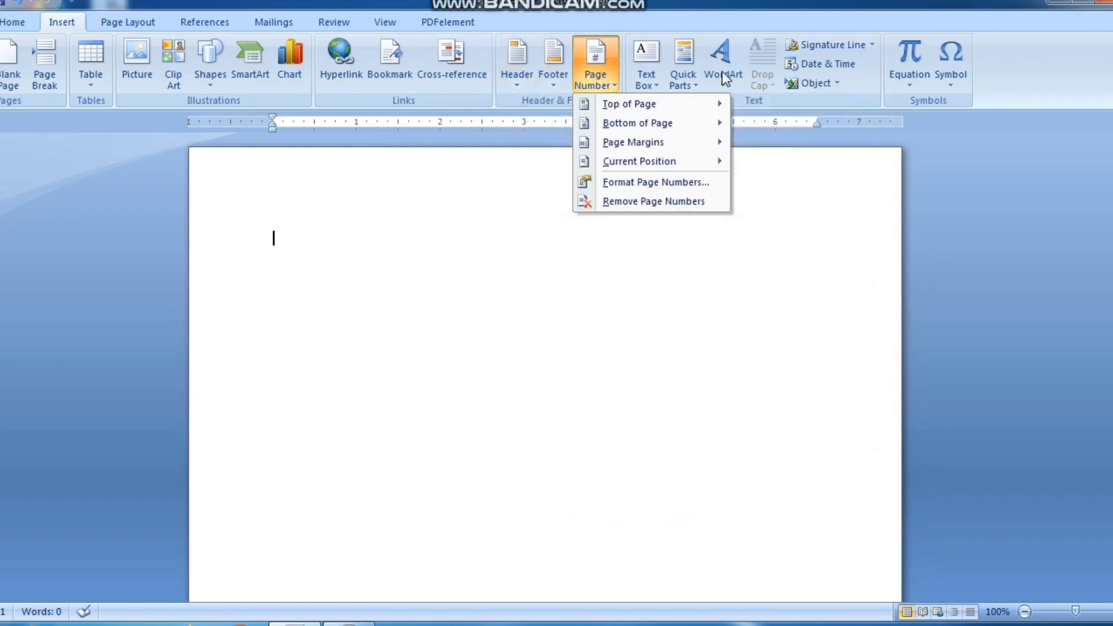
Open the Building Blocks Organizer and preview the Home AutoText entry and cover pages such as Austere, Contrast, Cubicles and Annual.
{"action": "left_click", "coordinate": [694, 86]}
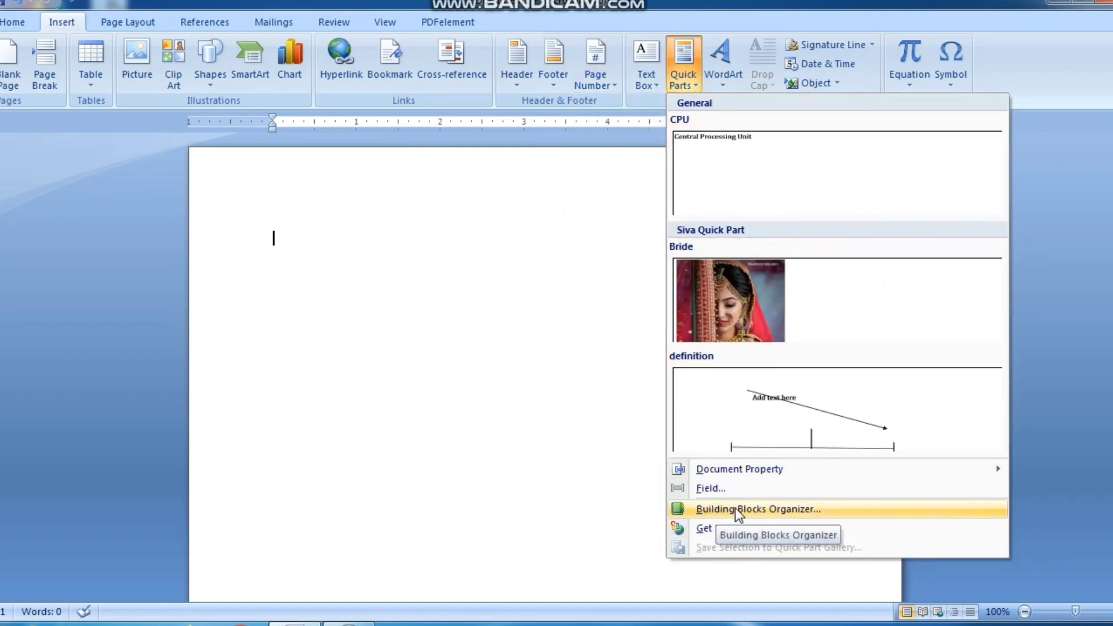
{"action": "left_click", "coordinate": [721, 510]}
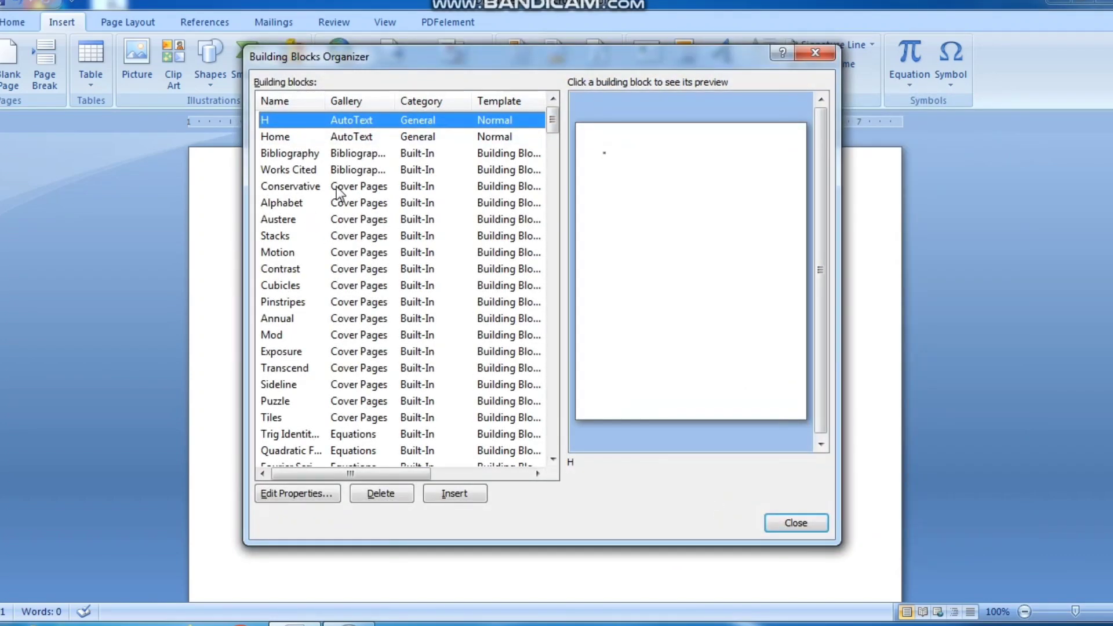
{"action": "left_click", "coordinate": [346, 139]}
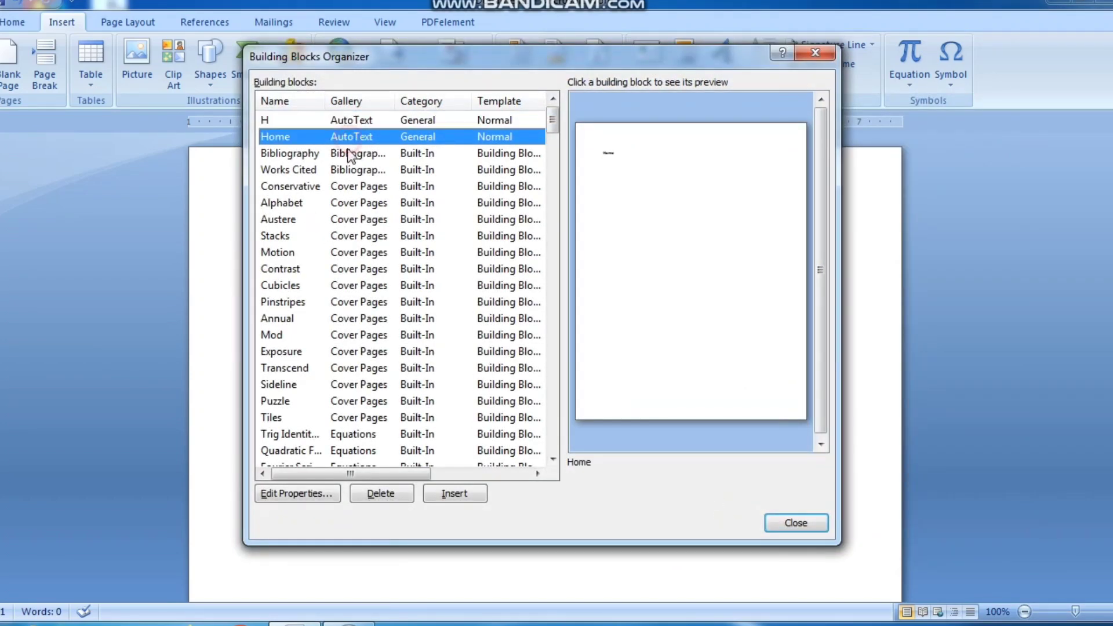
{"action": "left_click", "coordinate": [355, 187]}
{"action": "left_click", "coordinate": [280, 204]}
{"action": "left_click", "coordinate": [284, 220]}
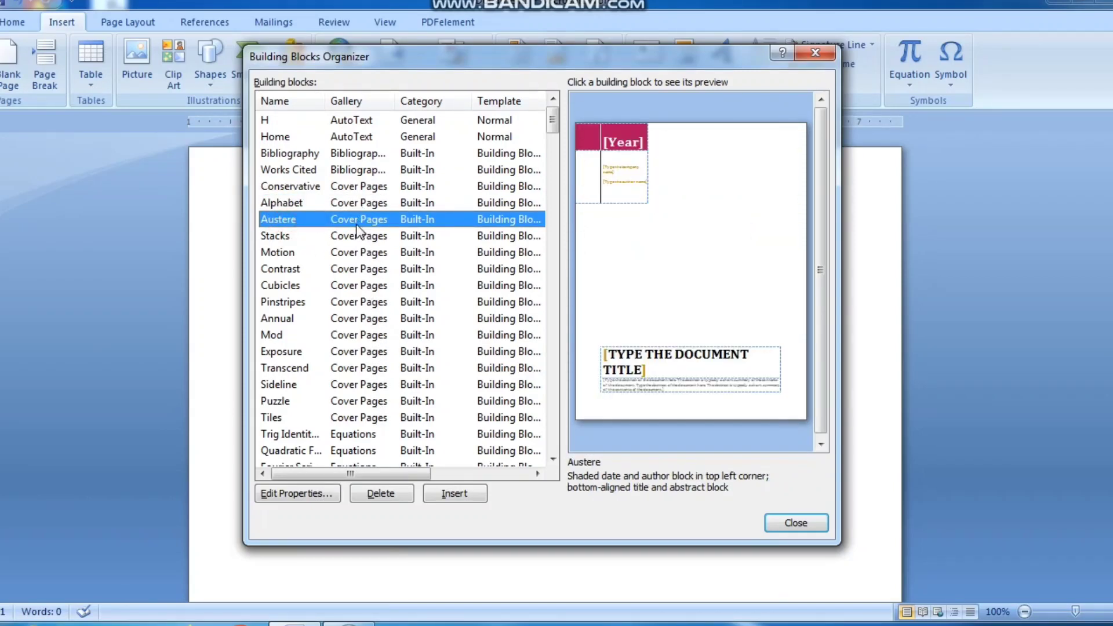
{"action": "left_click", "coordinate": [276, 269]}
{"action": "left_click", "coordinate": [278, 286]}
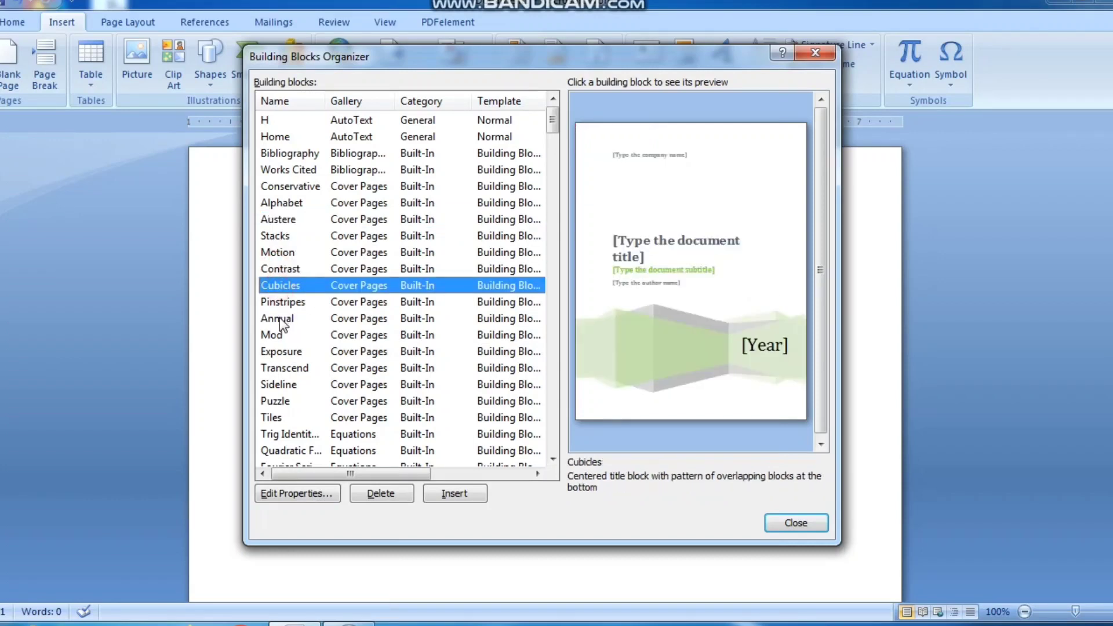
{"action": "left_click", "coordinate": [280, 319]}
Preview footer building blocks including Motion (Odd Page) and Blank, plus the Conservative header.
{"action": "scroll", "coordinate": [401, 336], "scroll_direction": "down", "scroll_amount": 2}
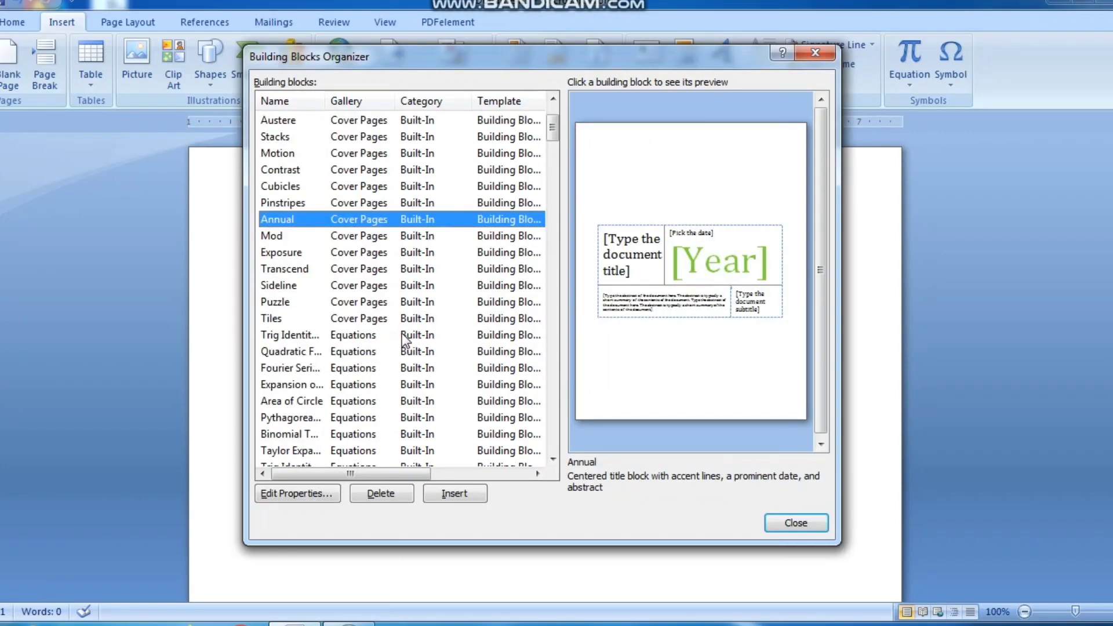
{"action": "scroll", "coordinate": [404, 339], "scroll_direction": "down", "scroll_amount": 3}
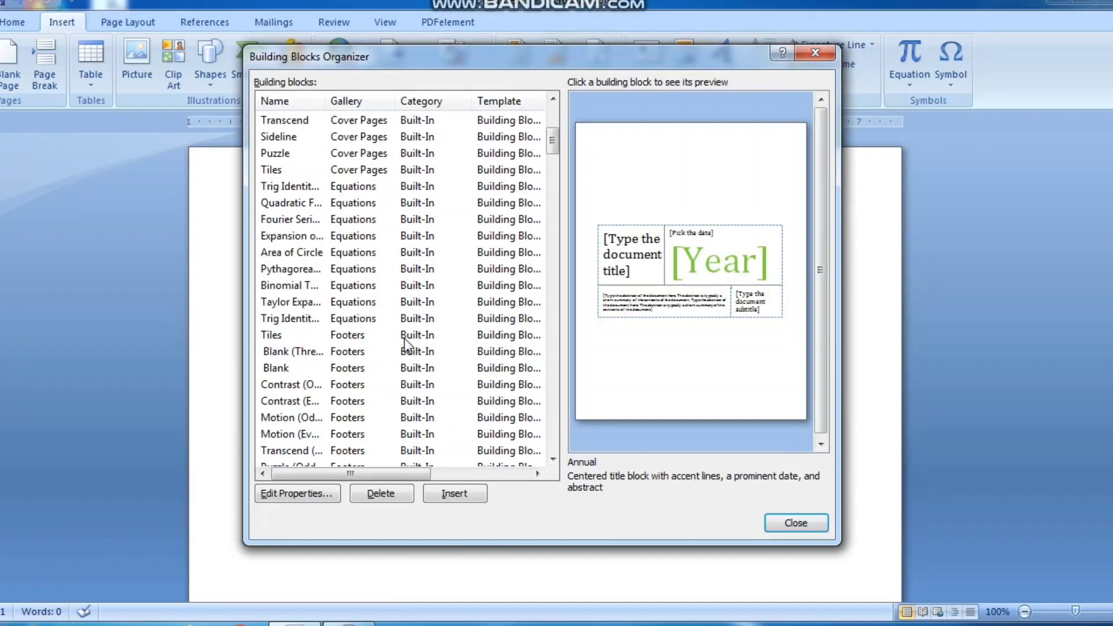
{"action": "left_click", "coordinate": [343, 352]}
{"action": "left_click", "coordinate": [264, 418]}
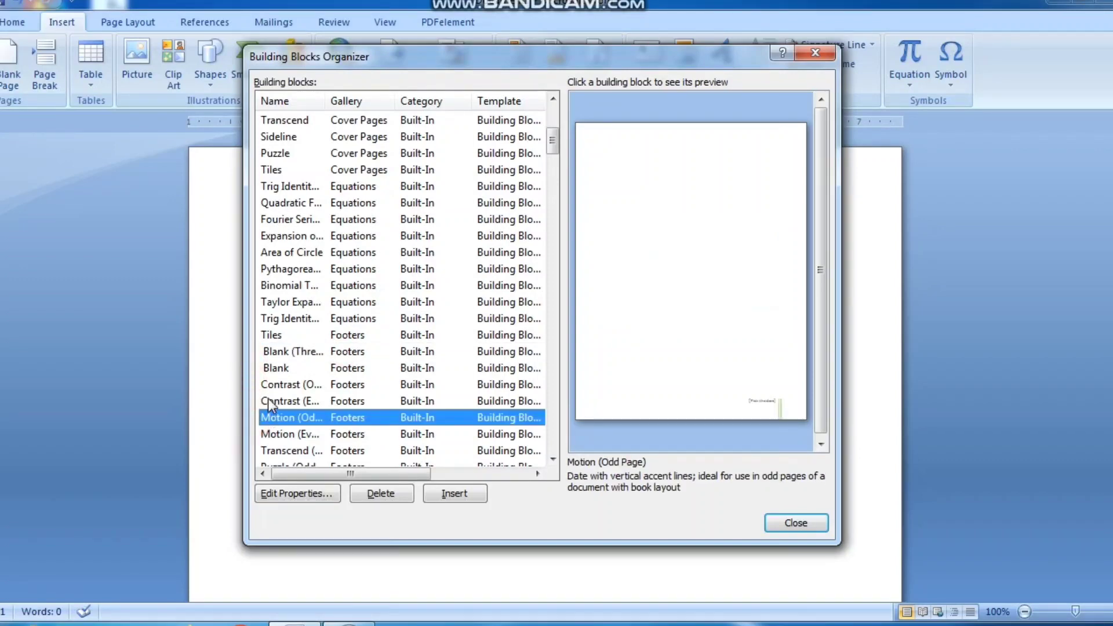
{"action": "left_click", "coordinate": [267, 400]}
{"action": "left_click", "coordinate": [270, 370]}
{"action": "scroll", "coordinate": [270, 371], "scroll_direction": "down", "scroll_amount": 8}
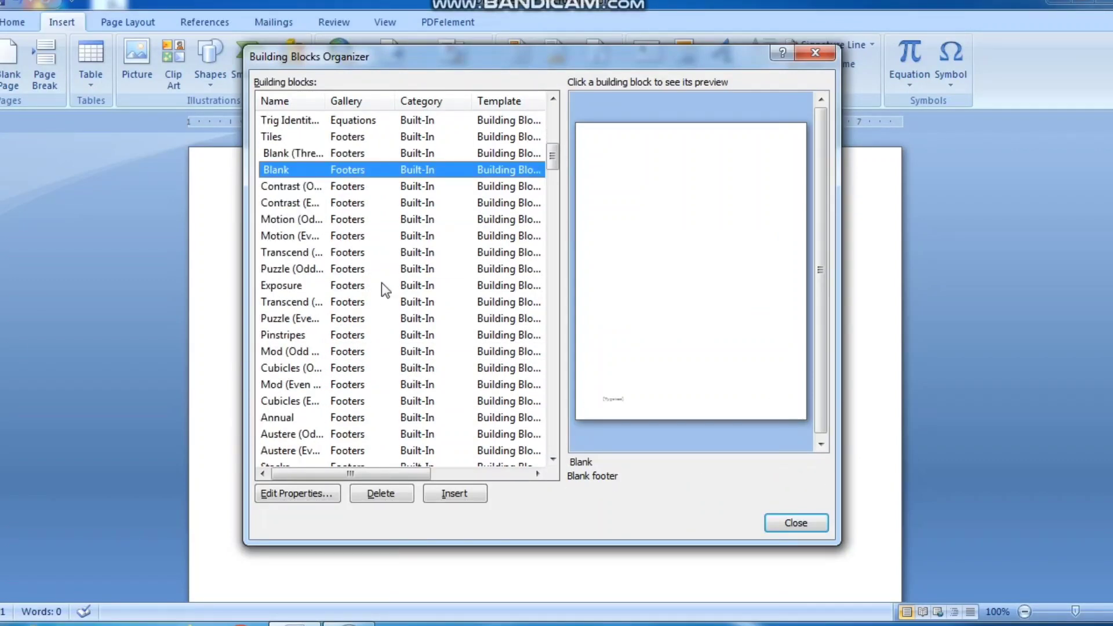
{"action": "left_click", "coordinate": [374, 322]}
{"action": "left_click", "coordinate": [347, 351]}
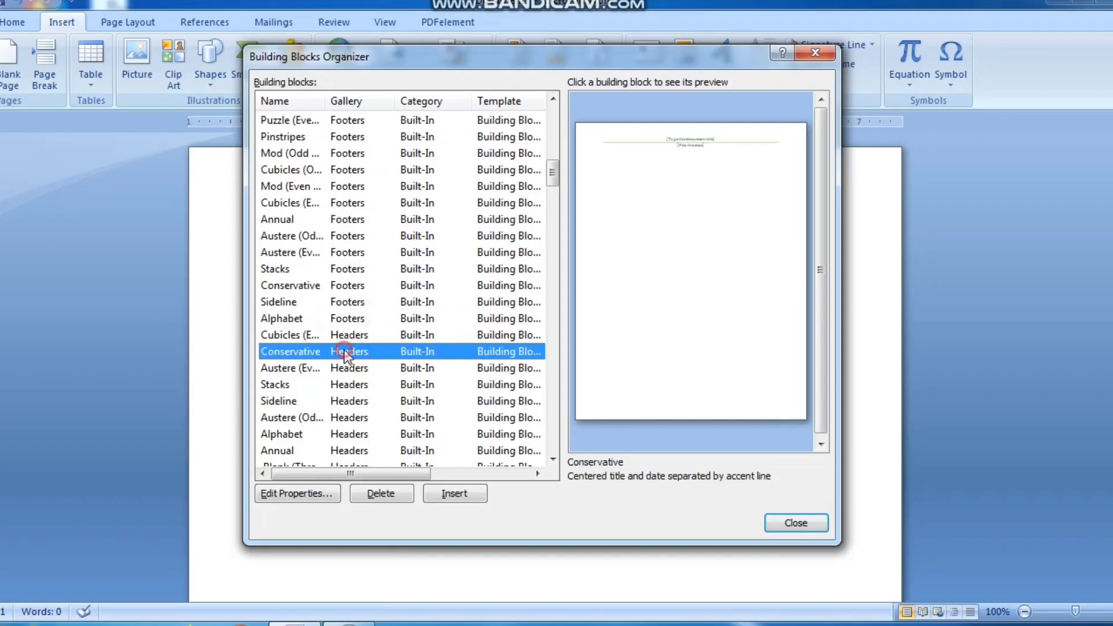
Preview the Roman page number building block.
{"action": "scroll", "coordinate": [345, 348], "scroll_direction": "down", "scroll_amount": 7}
{"action": "scroll", "coordinate": [343, 350], "scroll_direction": "down", "scroll_amount": 2}
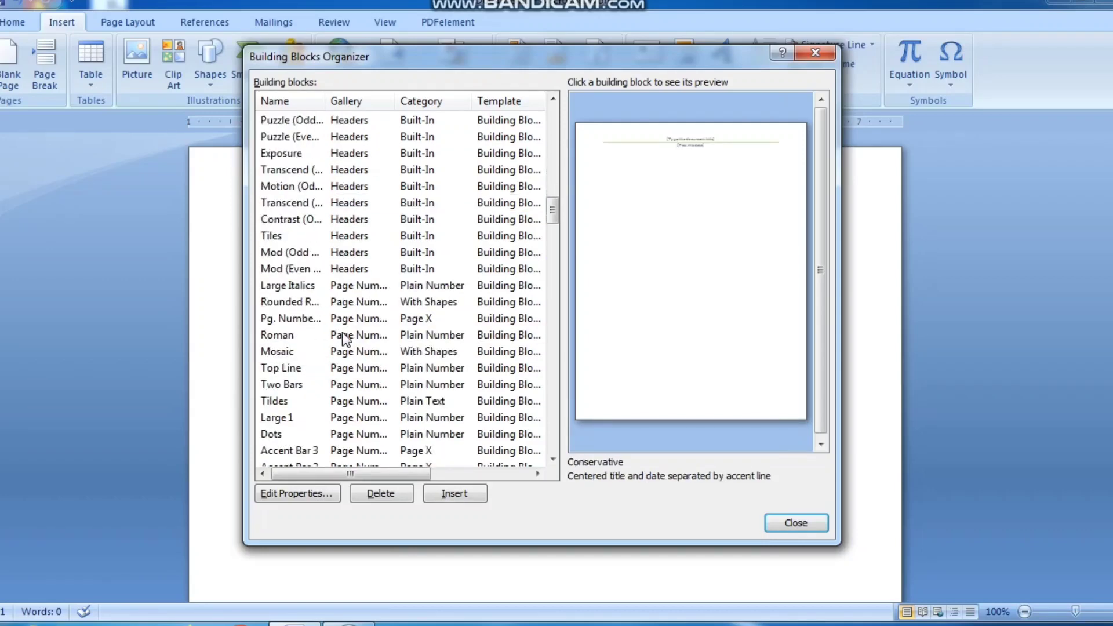
{"action": "left_click", "coordinate": [318, 333]}
Preview table building blocks including Calendar 1 and Matrix, look through the text boxes and watermarks, and close the organizer.
{"action": "scroll", "coordinate": [371, 323], "scroll_direction": "down", "scroll_amount": 19}
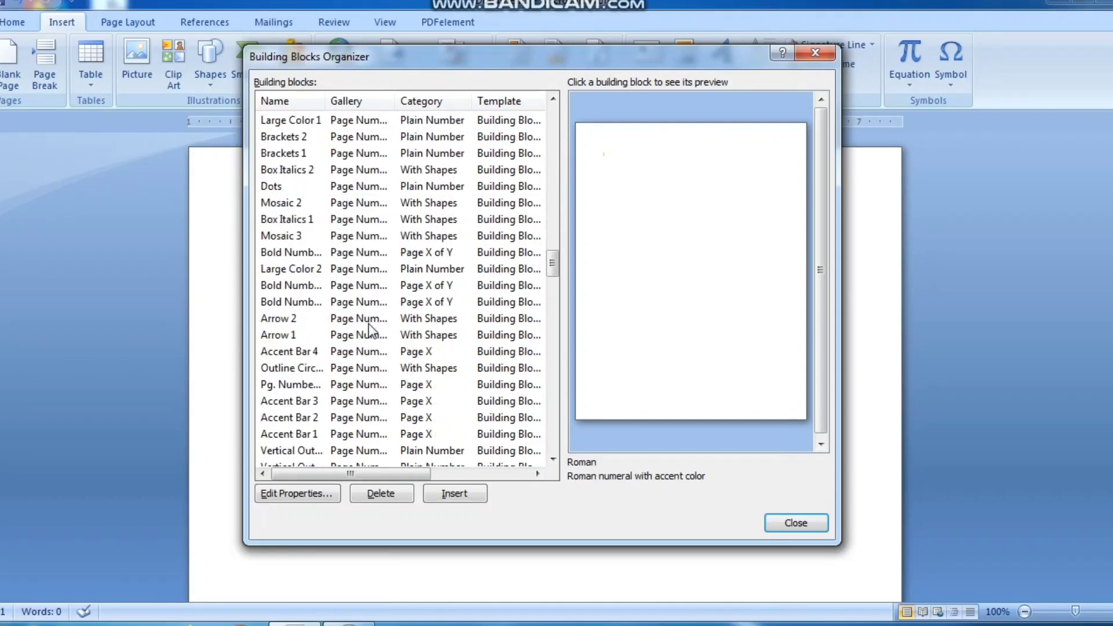
{"action": "scroll", "coordinate": [370, 320], "scroll_direction": "down", "scroll_amount": 20}
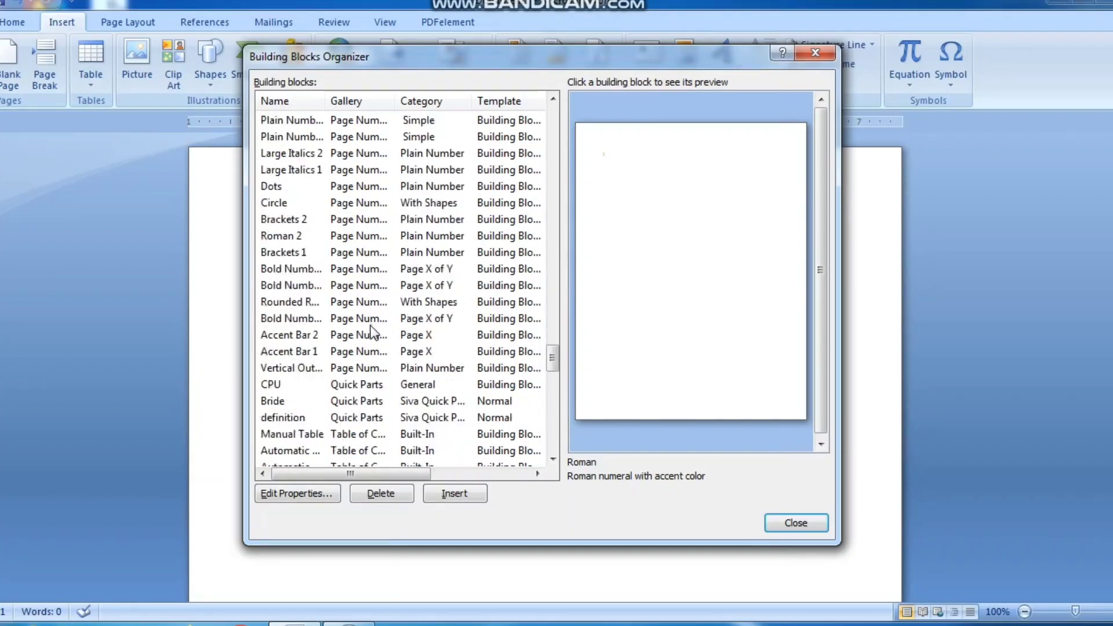
{"action": "scroll", "coordinate": [348, 278], "scroll_direction": "up", "scroll_amount": 2}
{"action": "left_click", "coordinate": [343, 186]}
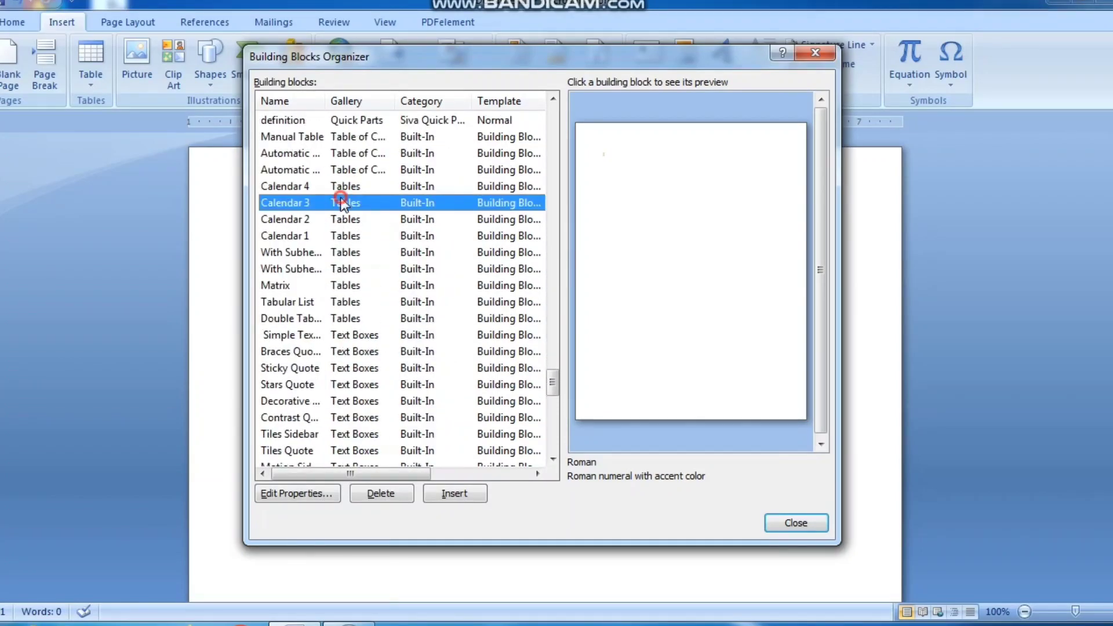
{"action": "left_click", "coordinate": [349, 234]}
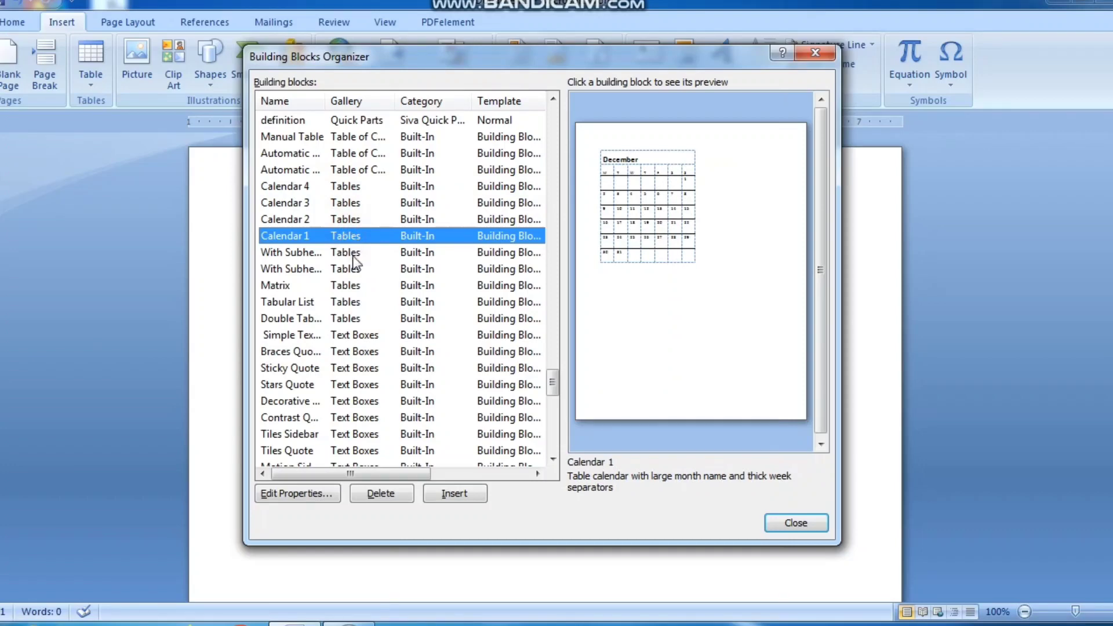
{"action": "left_click", "coordinate": [352, 253]}
{"action": "left_click", "coordinate": [352, 268]}
{"action": "left_click", "coordinate": [354, 285]}
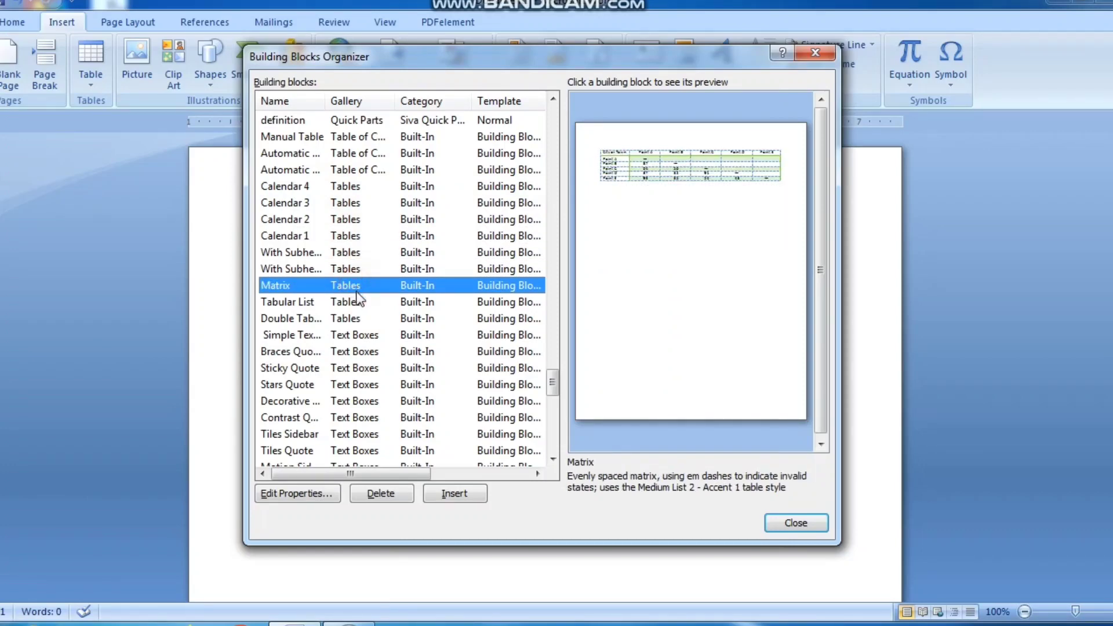
{"action": "scroll", "coordinate": [358, 298], "scroll_direction": "down", "scroll_amount": 10}
{"action": "scroll", "coordinate": [358, 299], "scroll_direction": "down", "scroll_amount": 1}
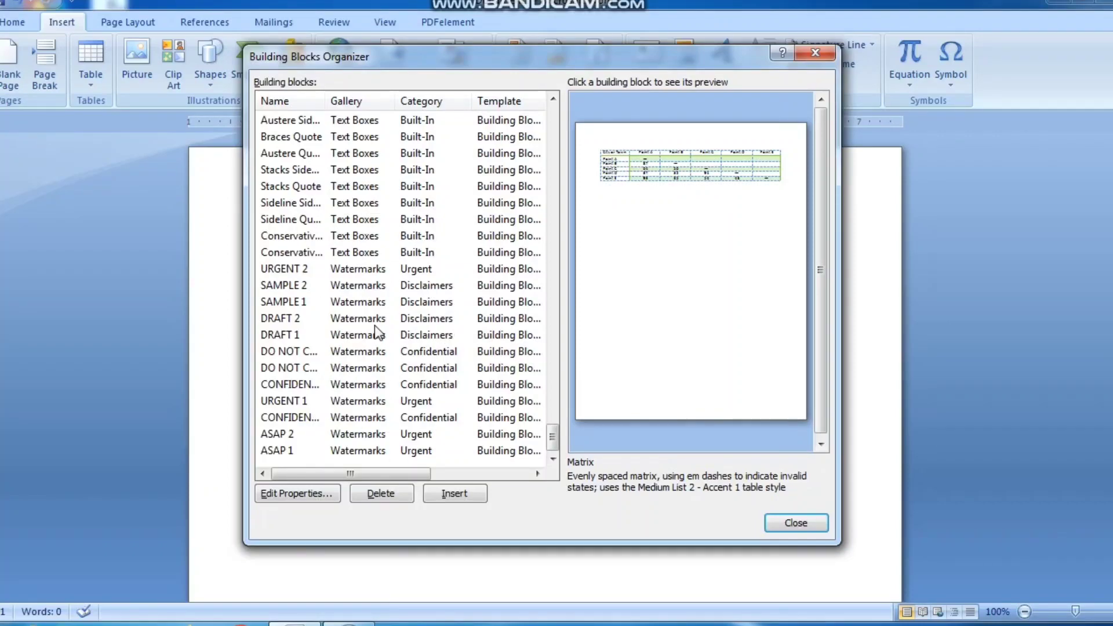
{"action": "left_click", "coordinate": [796, 523]}
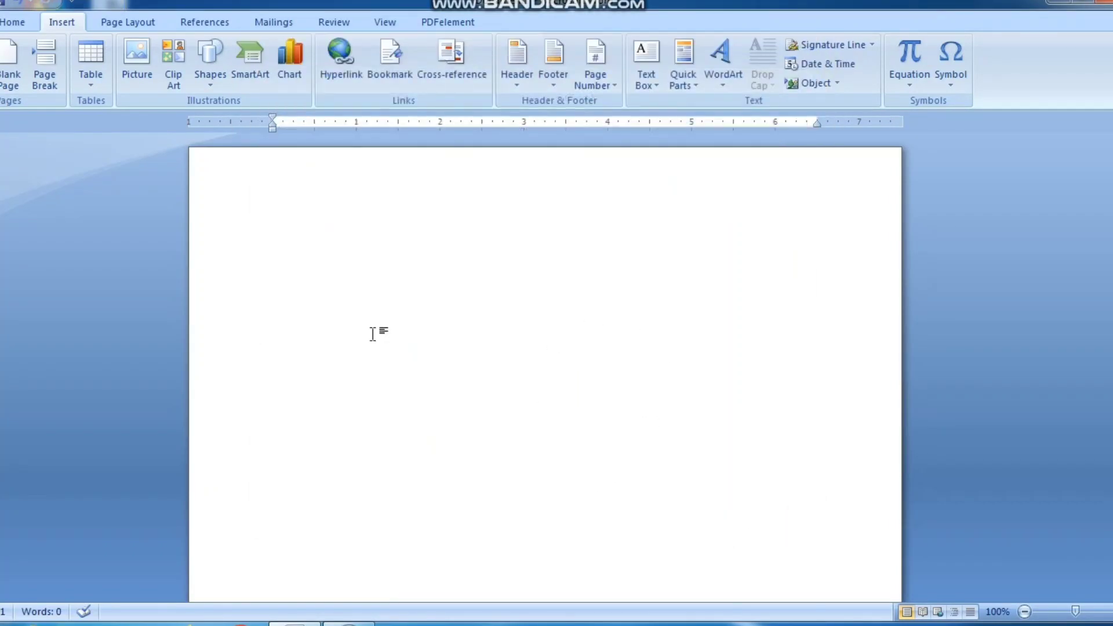
Write "RAM" on the first line of the blank document.
{"action": "left_click", "coordinate": [367, 301]}
{"action": "left_click", "coordinate": [212, 85]}
{"action": "left_click", "coordinate": [681, 370]}
{"action": "type", "text": "RAM"}
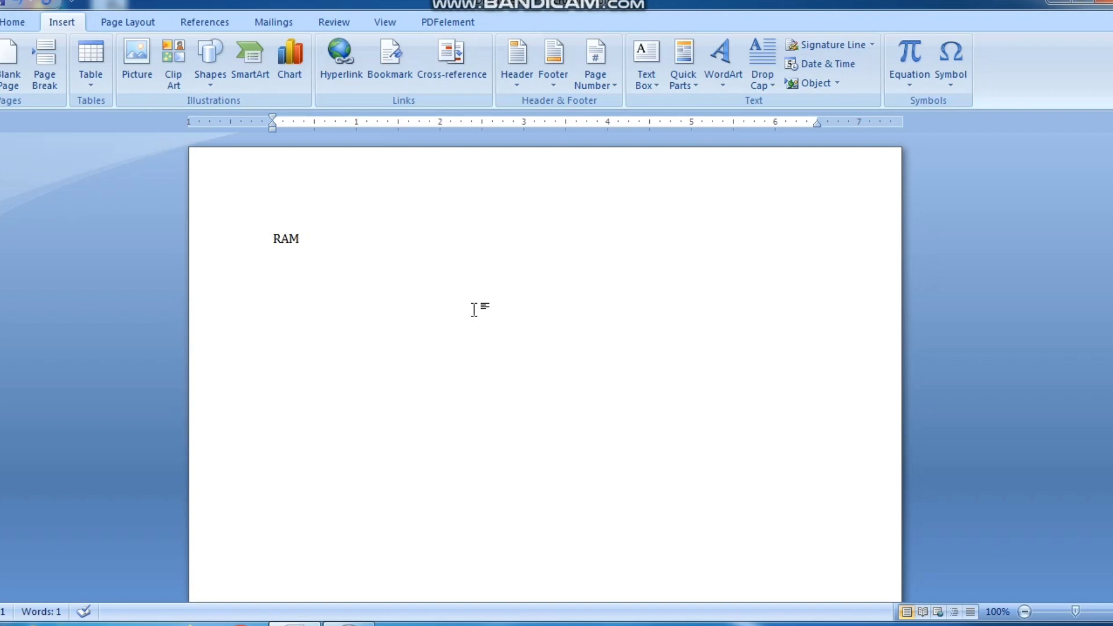
{"action": "scroll", "coordinate": [475, 313], "scroll_direction": "down", "scroll_amount": 2}
{"action": "scroll", "coordinate": [475, 314], "scroll_direction": "down", "scroll_amount": 2, "text": "ctrl"}
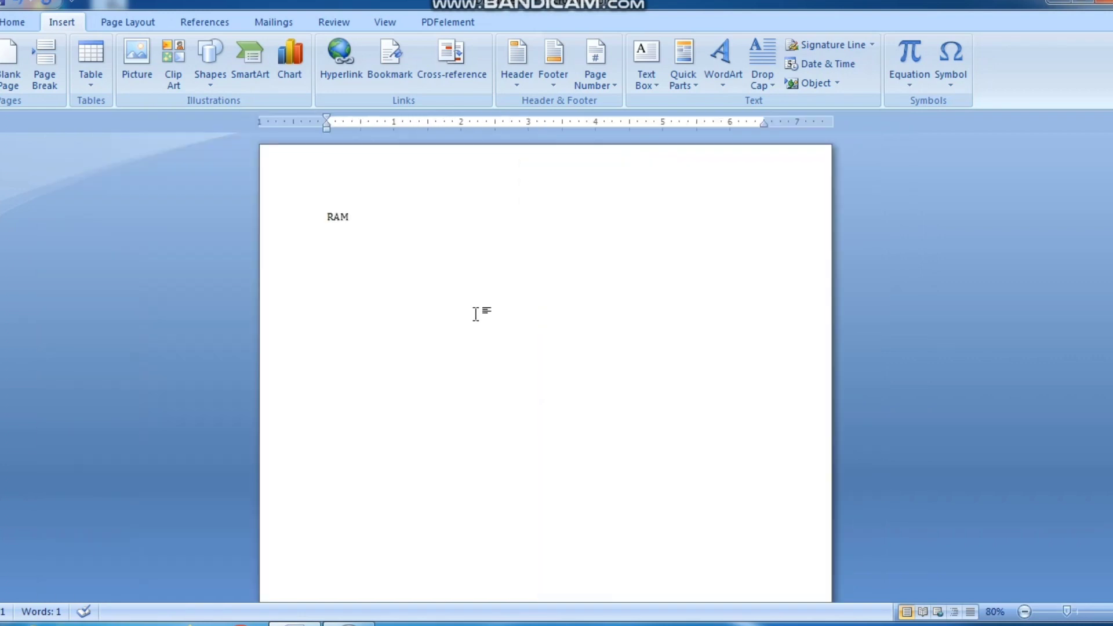
{"action": "scroll", "coordinate": [475, 314], "scroll_direction": "up", "scroll_amount": 8, "text": "ctrl"}
Complete the first line with a right arrow and "Random Access Memory" after RAM.
{"action": "type", "text": "--"}
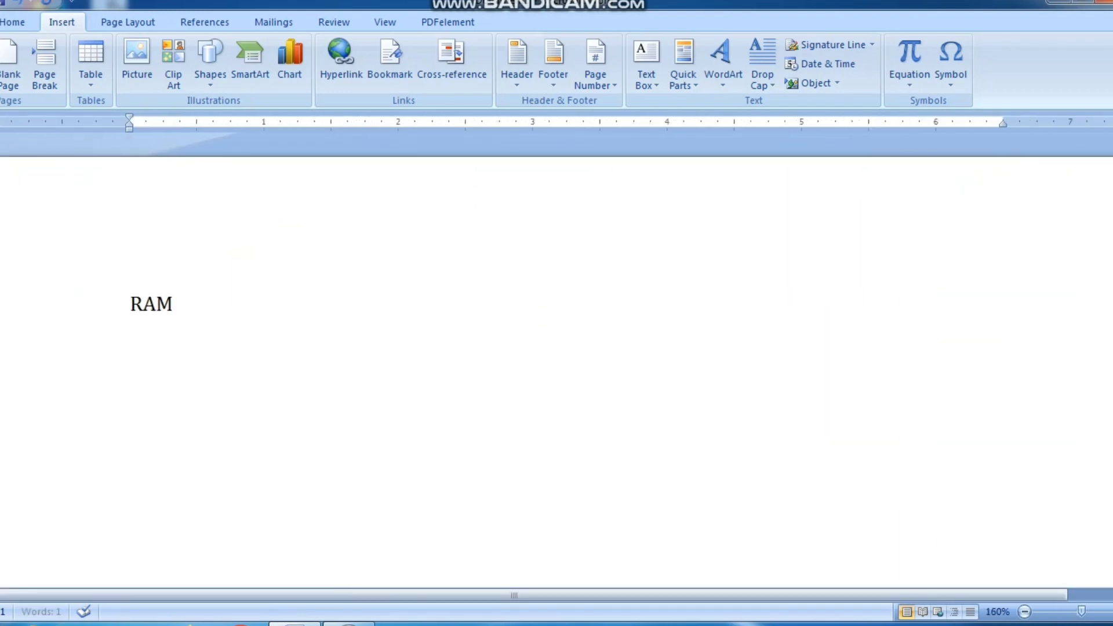
{"action": "type", "text": "> Ra"}
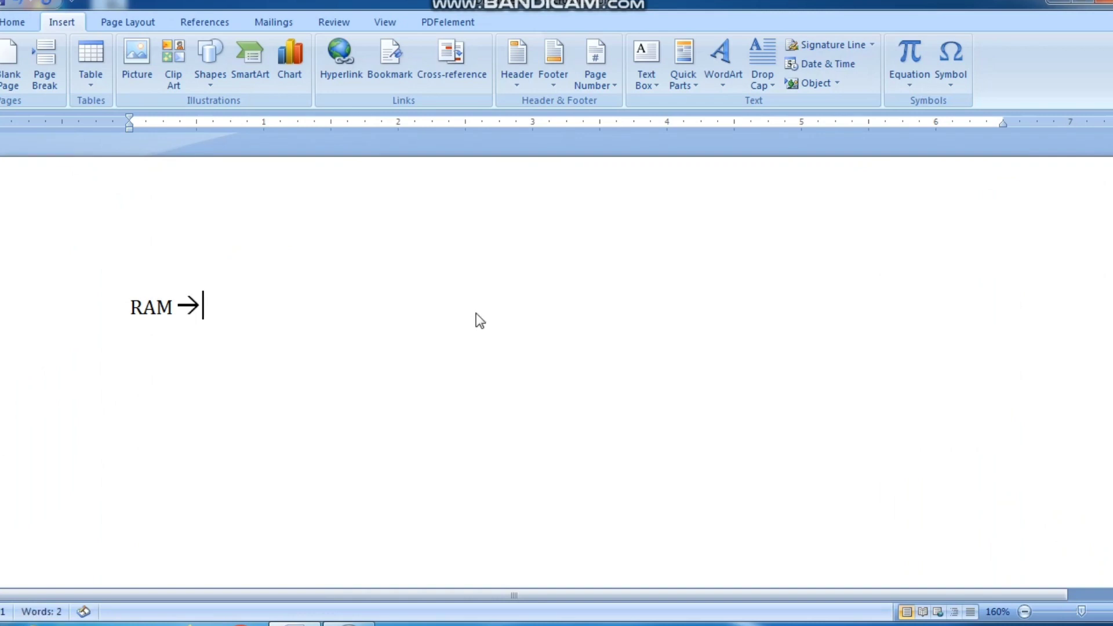
{"action": "type", "text": "nda"}
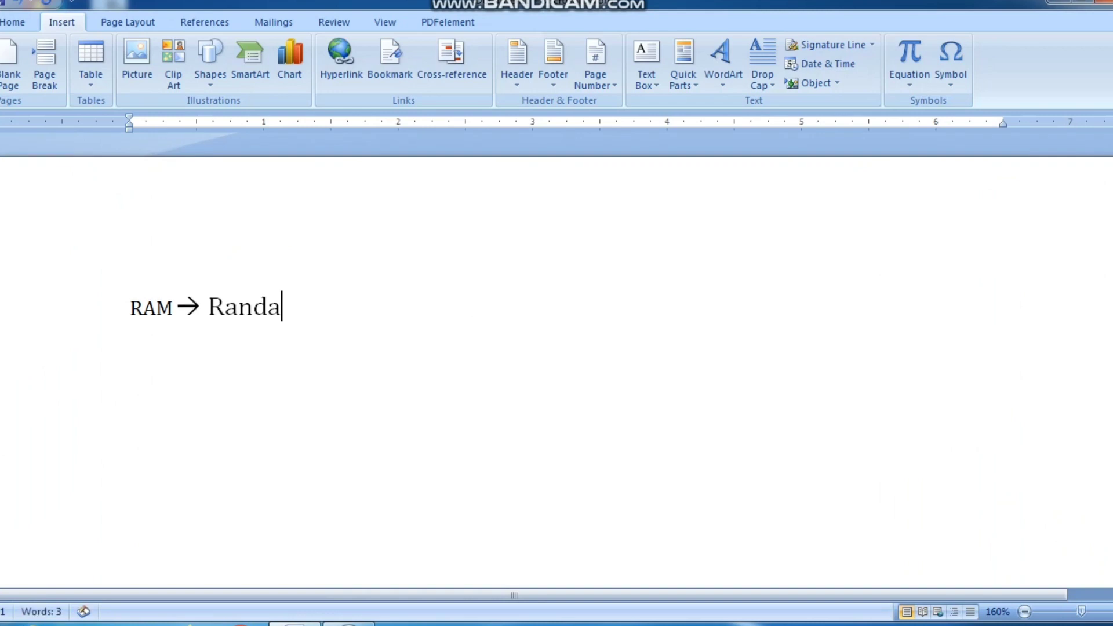
{"action": "type", "text": "m"}
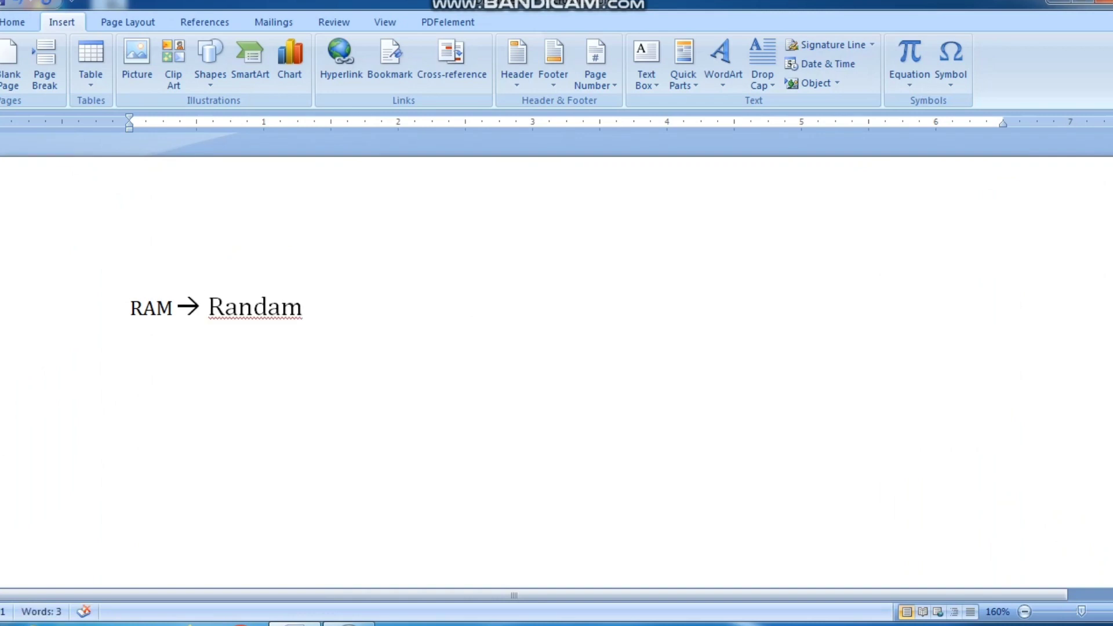
{"action": "key", "text": "BackSpace"}
{"action": "key", "text": "BackSpace"}
{"action": "key", "text": "BackSpace"}
{"action": "type", "text": "om"}
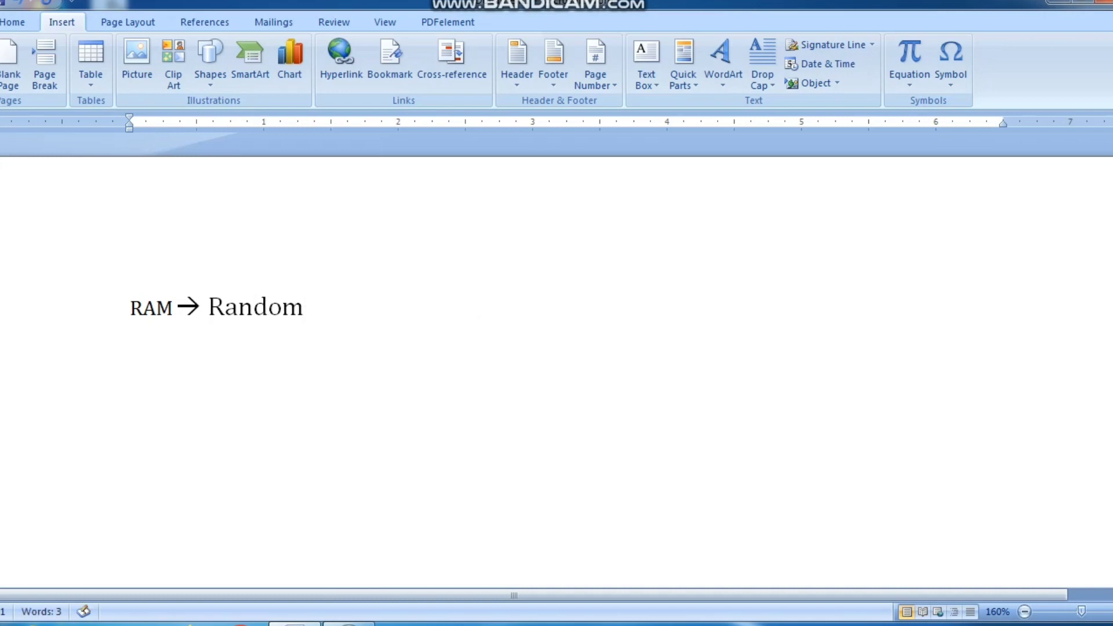
{"action": "type", "text": " Access Memory"}
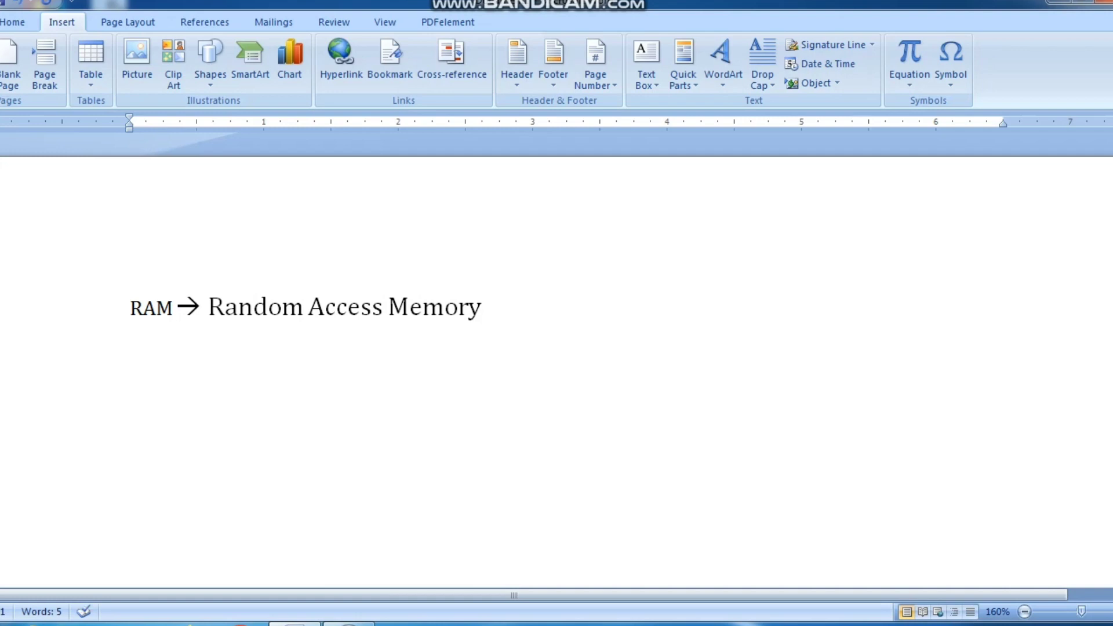
Add a second line reading "ROM", a right arrow and "Read Only Memory" below the RAM line.
{"action": "key", "text": "Return"}
{"action": "type", "text": "ROM -"}
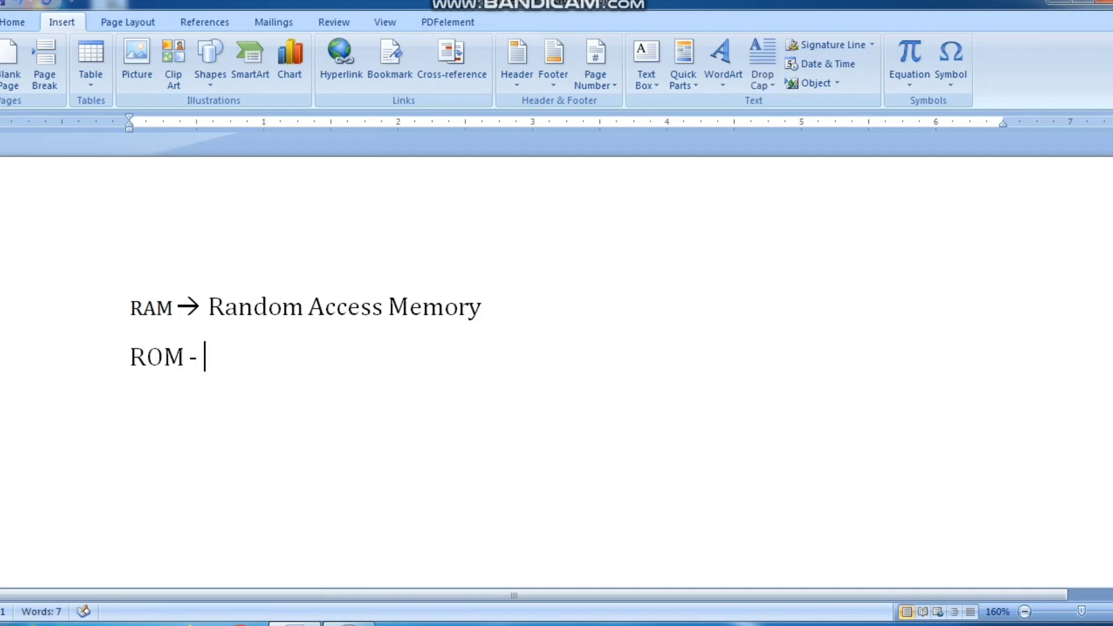
{"action": "type", "text": "-> Read only"}
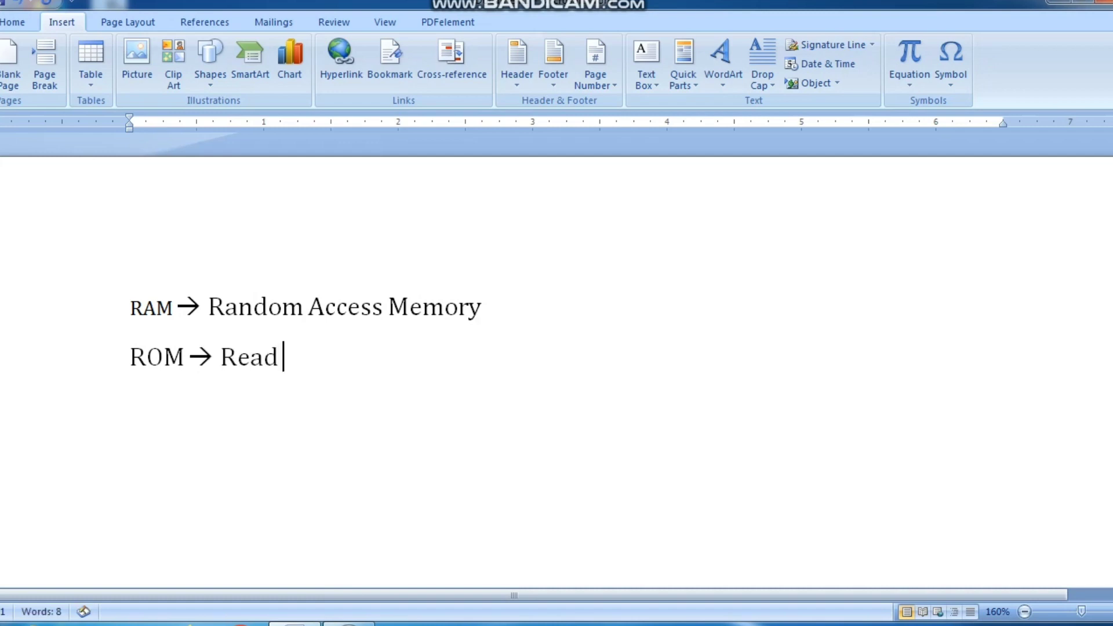
{"action": "key", "text": "BackSpace"}
{"action": "key", "text": "BackSpace"}
{"action": "key", "text": "BackSpace"}
{"action": "key", "text": "BackSpace"}
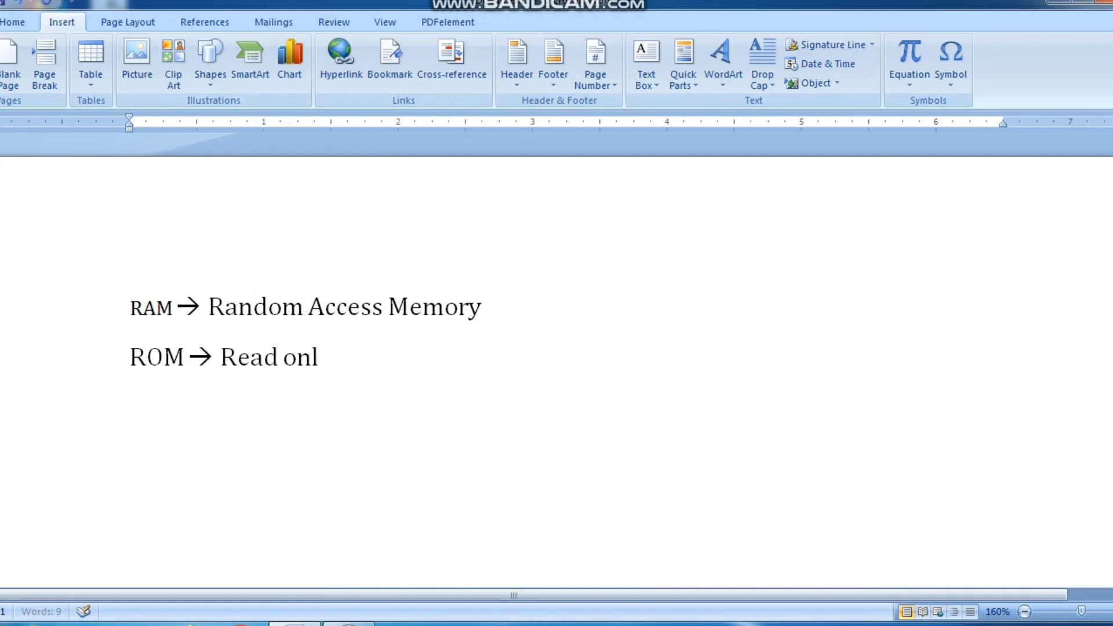
{"action": "type", "text": "Only "}
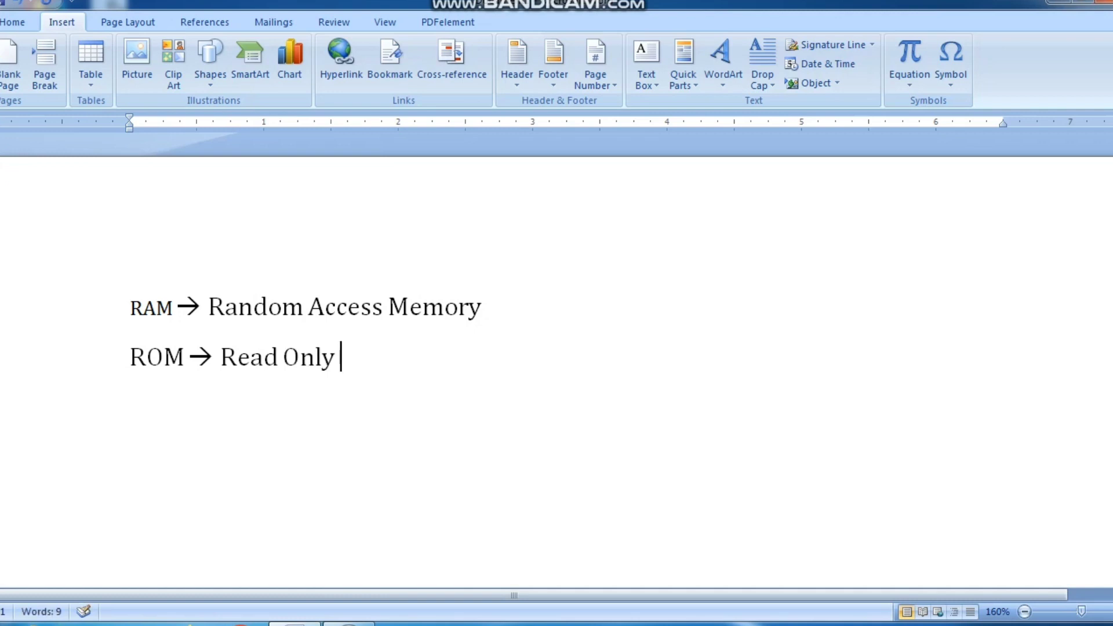
{"action": "type", "text": "Memory"}
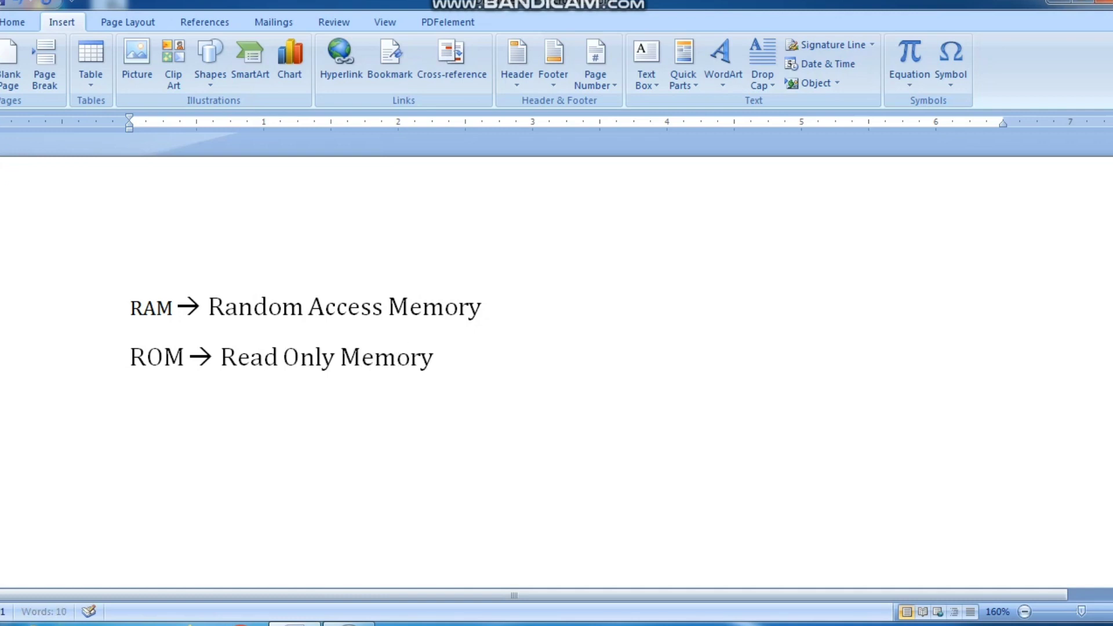
Add a third line reading "CPU", a right arrow and "Central Processing Unit", followed by a new empty line.
{"action": "key", "text": "Return"}
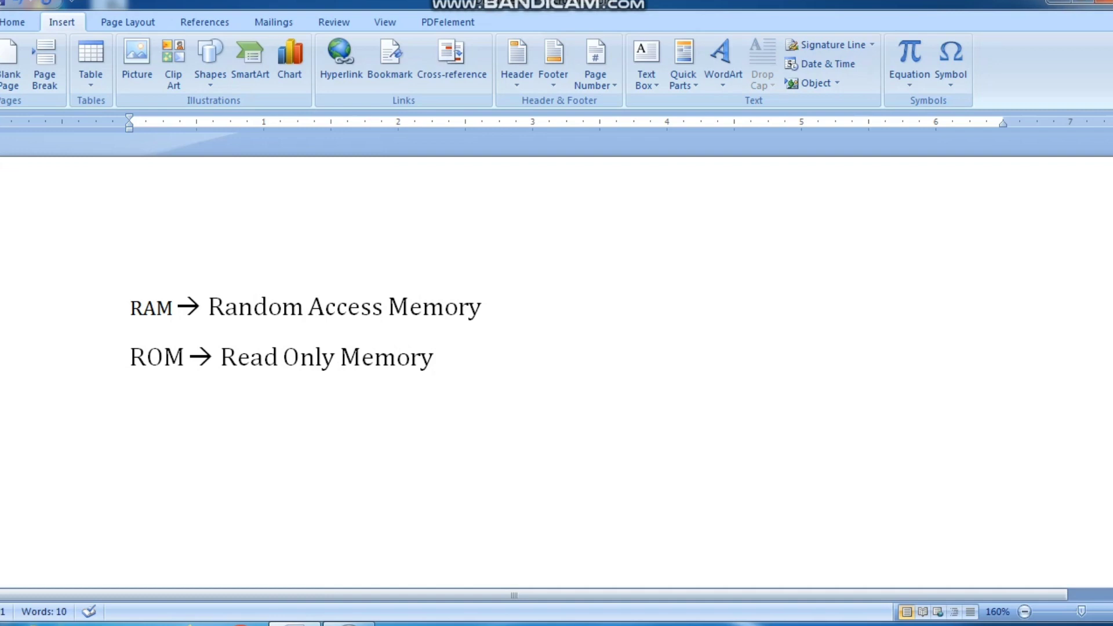
{"action": "type", "text": "C"}
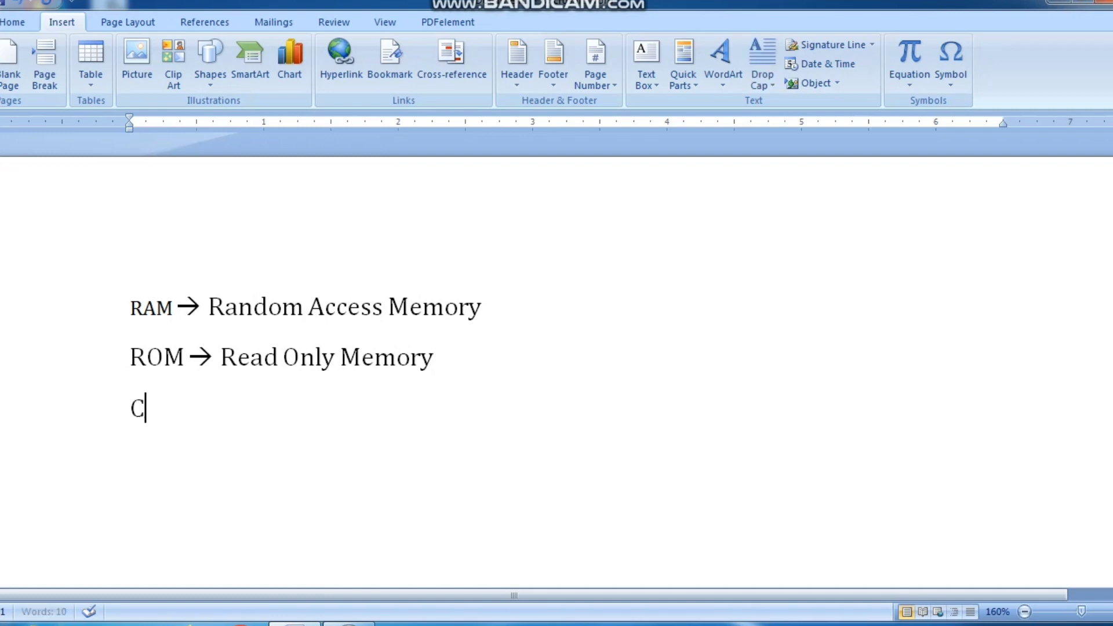
{"action": "type", "text": "PU --> Ce"}
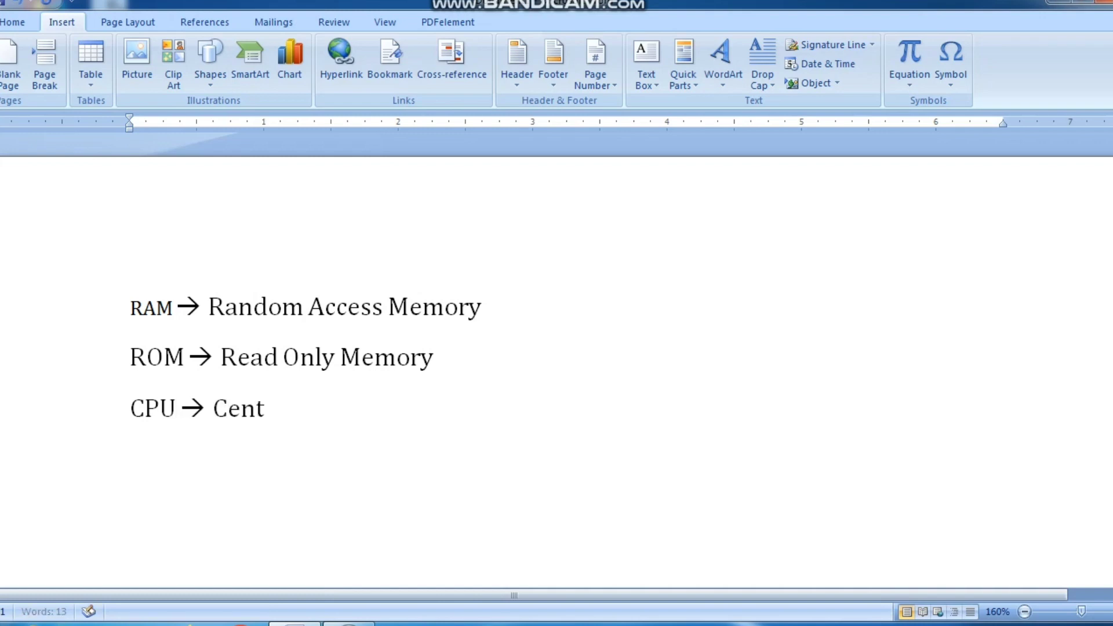
{"action": "type", "text": "ntral Proc"}
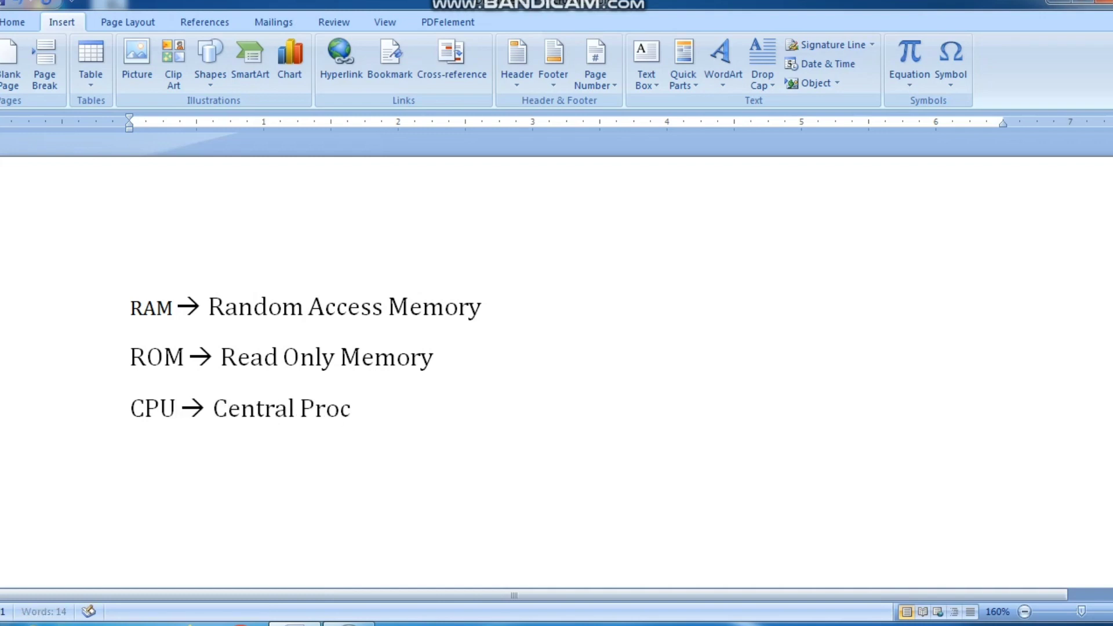
{"action": "type", "text": "essing Unit"}
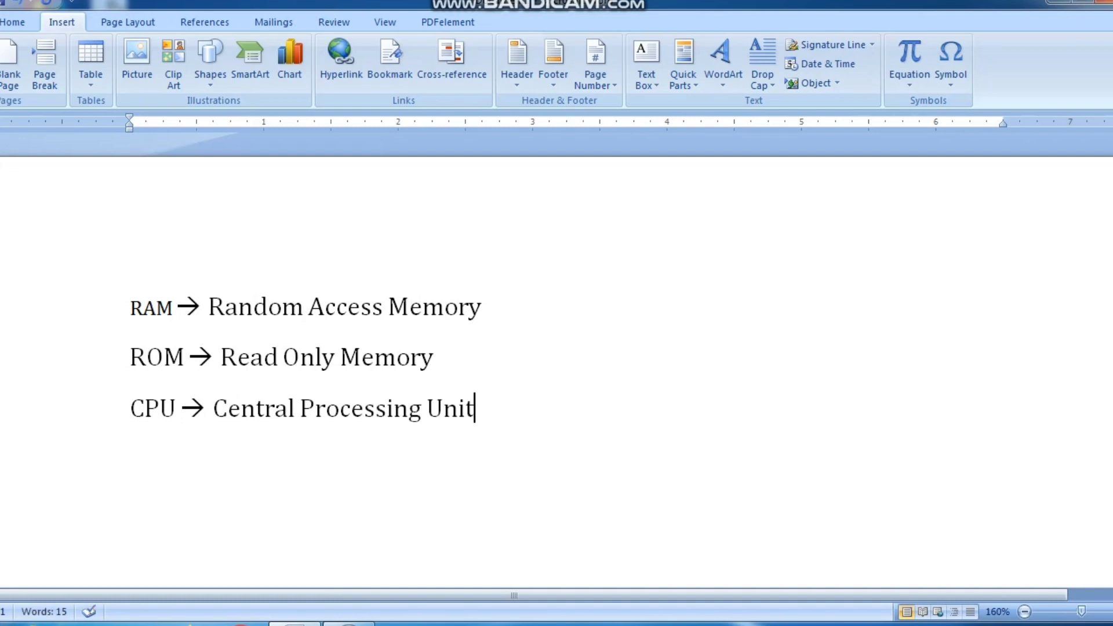
{"action": "key", "text": "Return"}
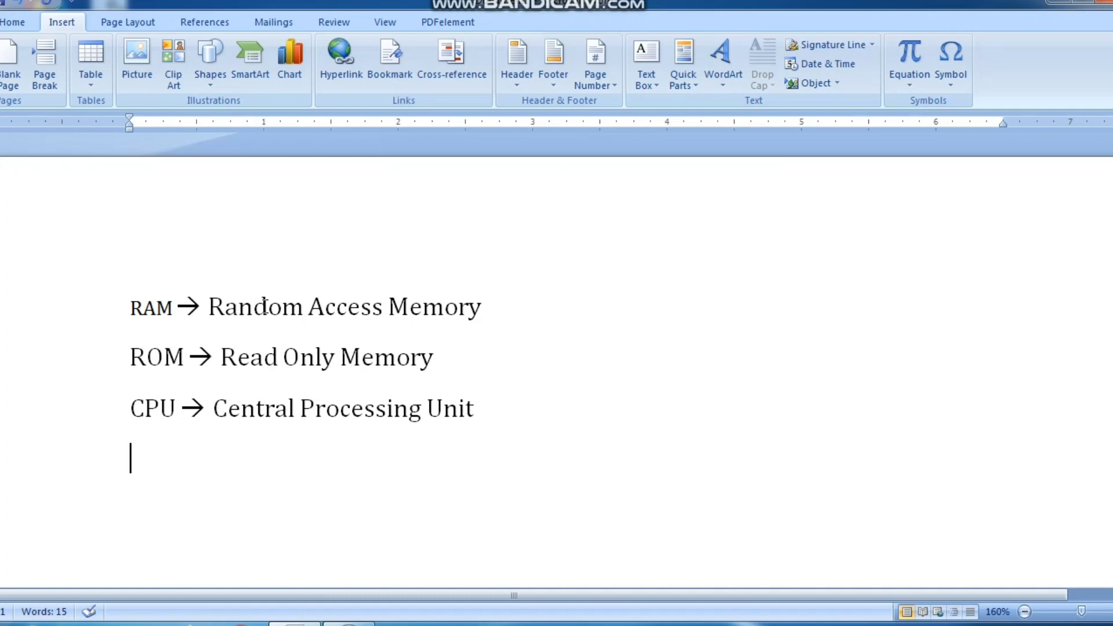
Start a new building block from the text "Random Access Memory", named RAM and kept in the Quick Parts gallery.
{"action": "left_click_drag", "start_coordinate": [206, 307], "coordinate": [458, 296]}
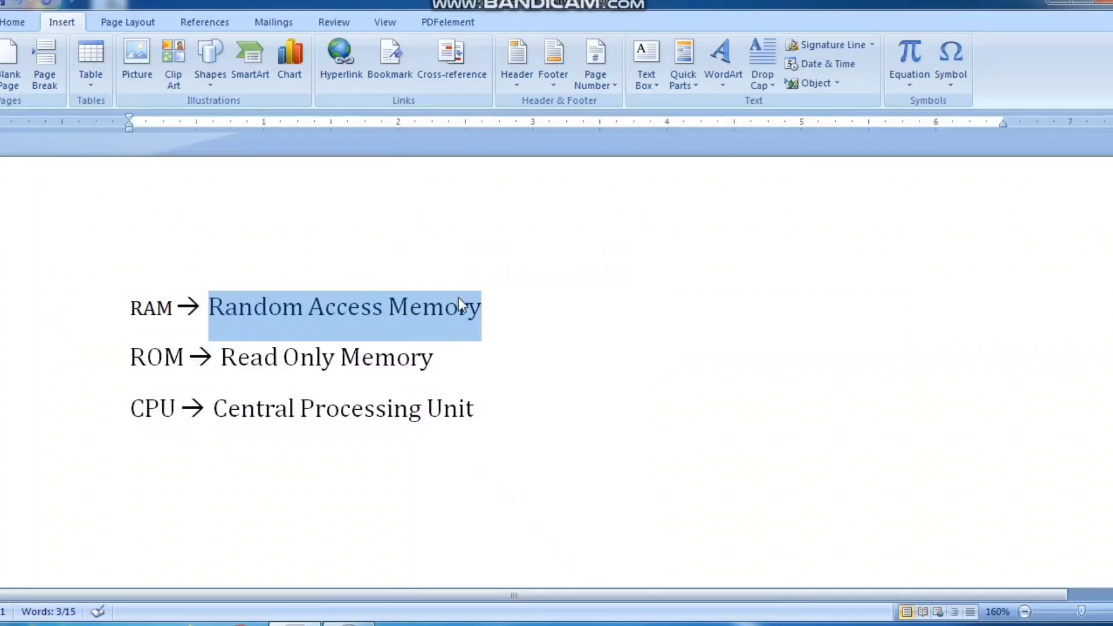
{"action": "left_click", "coordinate": [695, 86]}
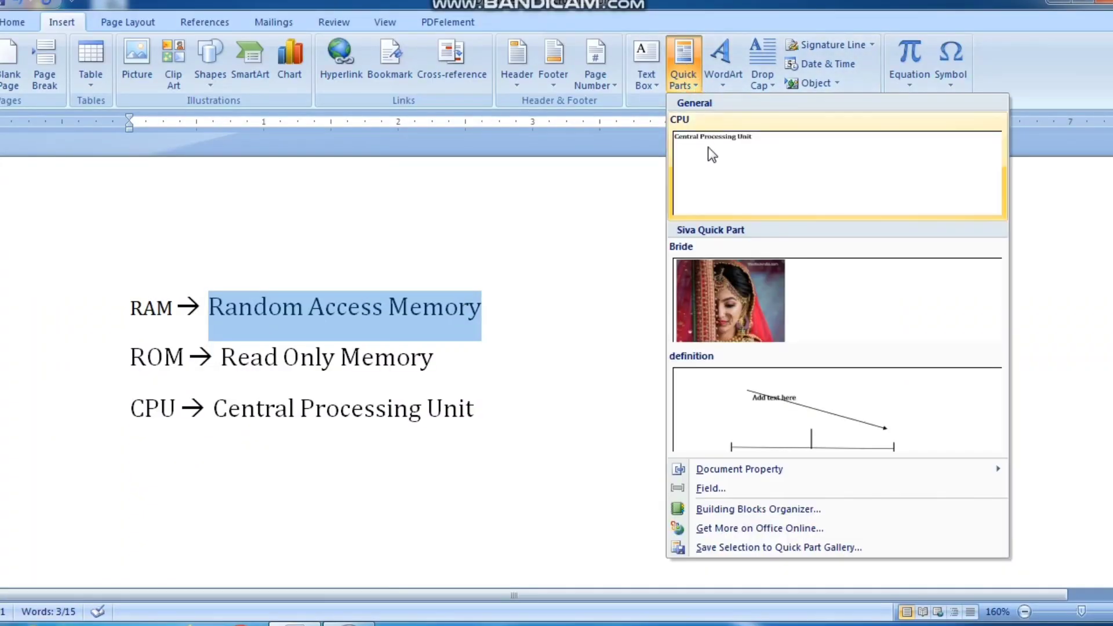
{"action": "left_click", "coordinate": [785, 548]}
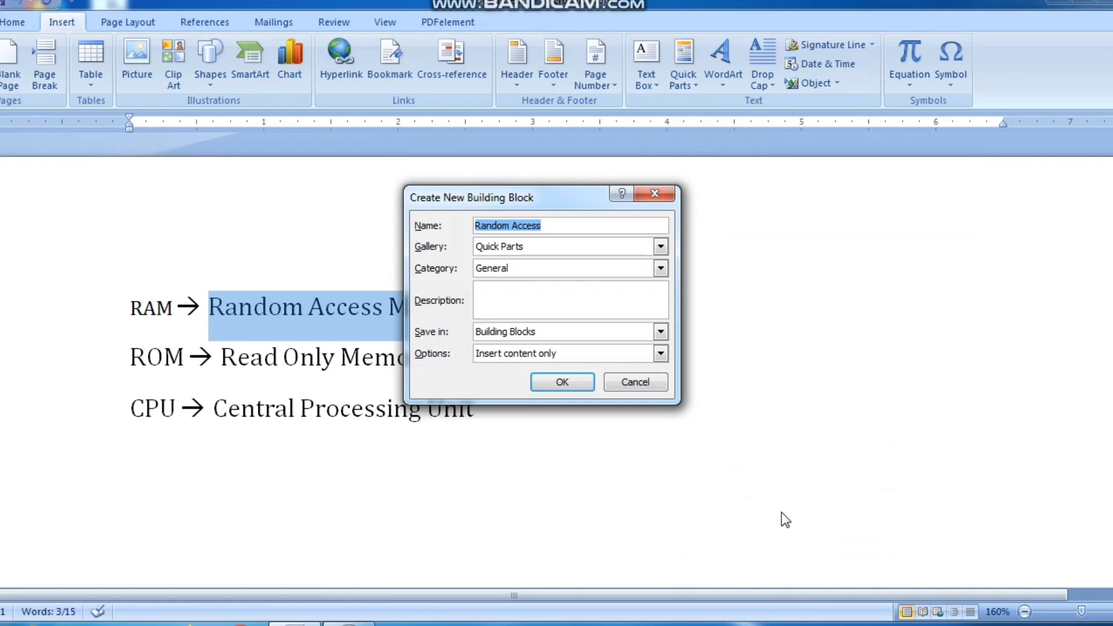
{"action": "type", "text": "RAM"}
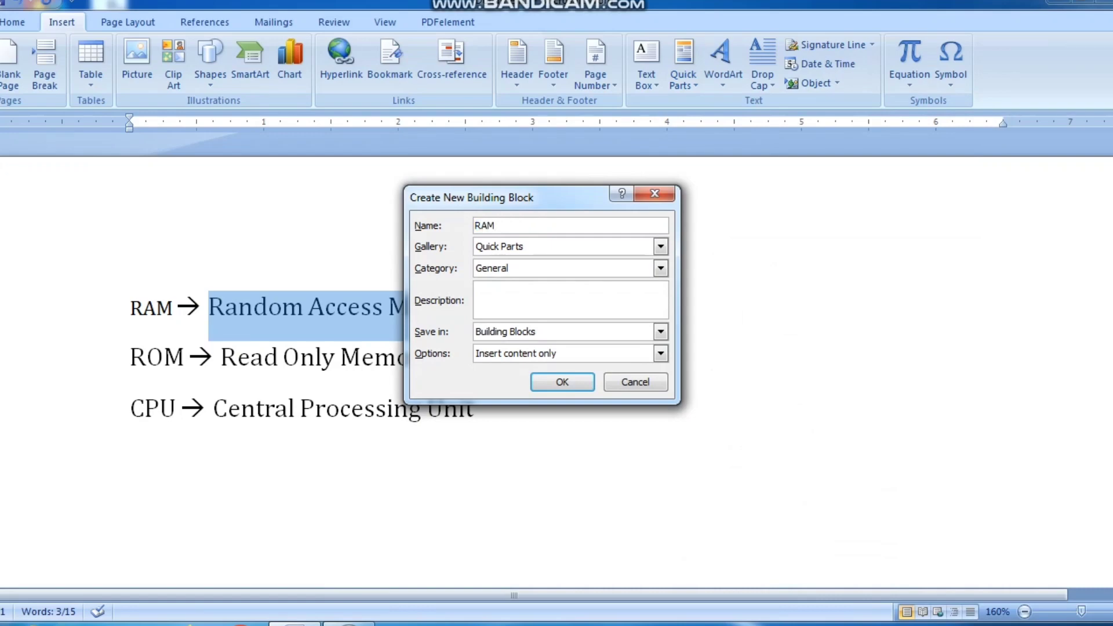
{"action": "left_click", "coordinate": [621, 247]}
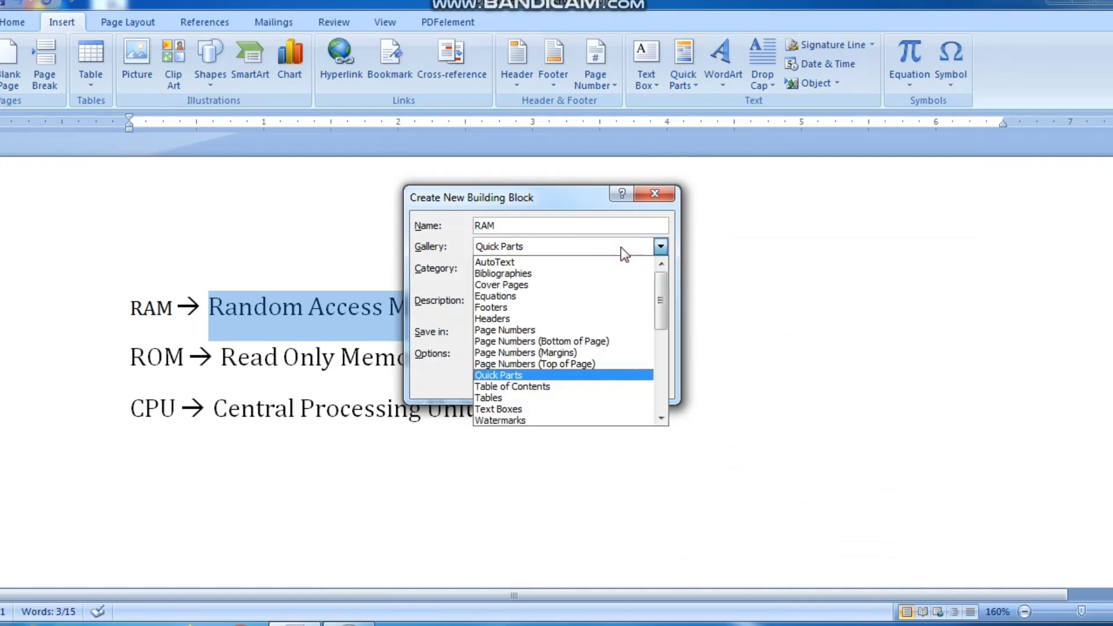
{"action": "left_click", "coordinate": [558, 249]}
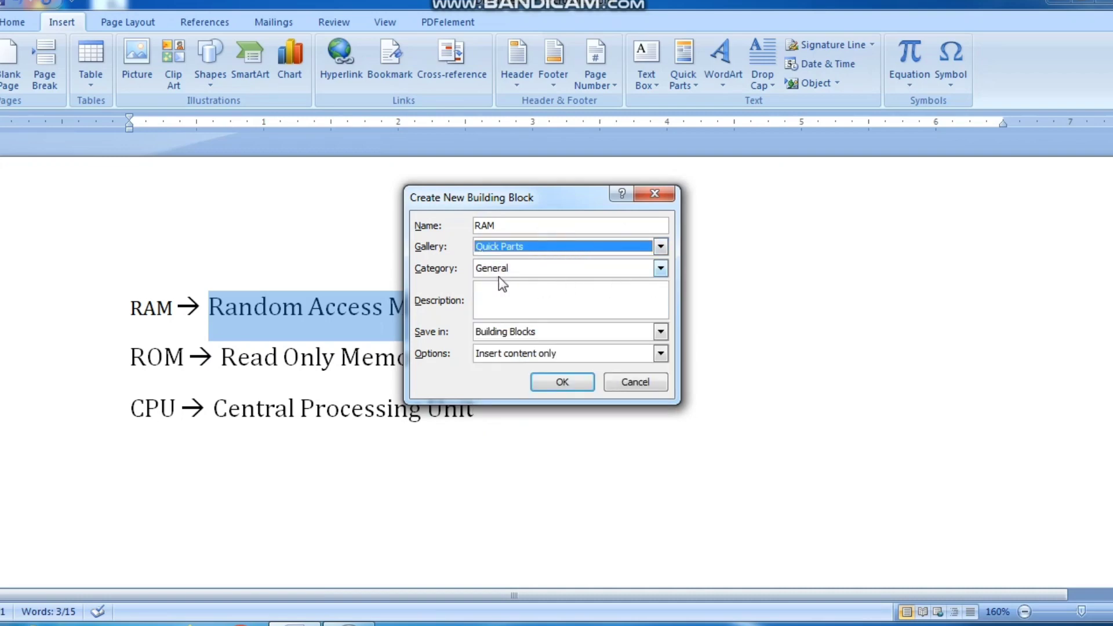
Create a new category named "My Quick Part" for the RAM building block.
{"action": "left_click", "coordinate": [582, 274]}
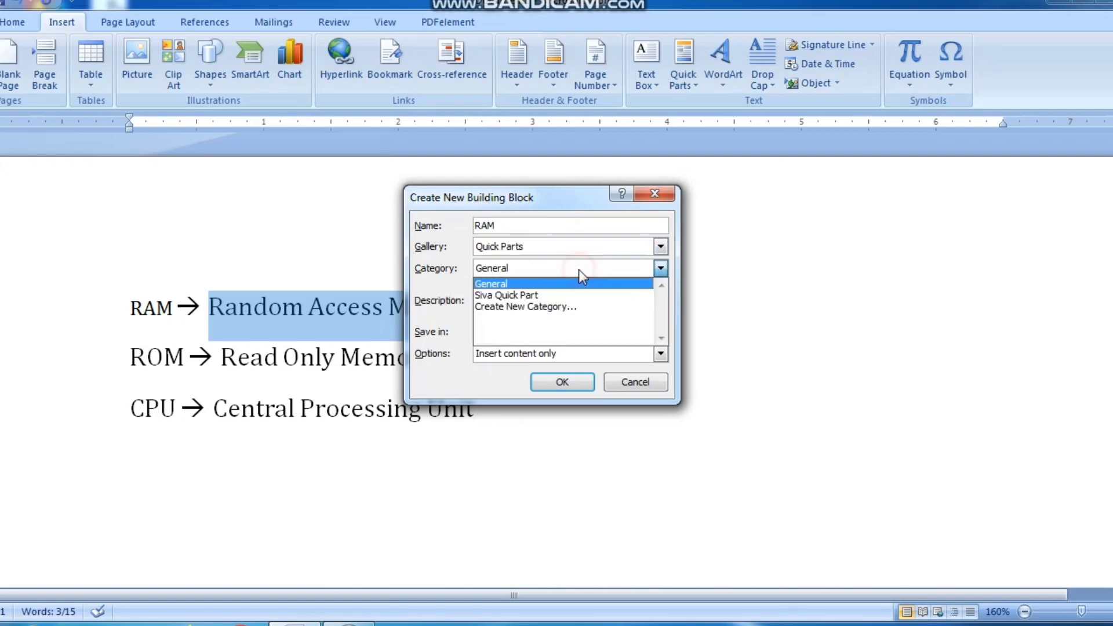
{"action": "left_click", "coordinate": [534, 306]}
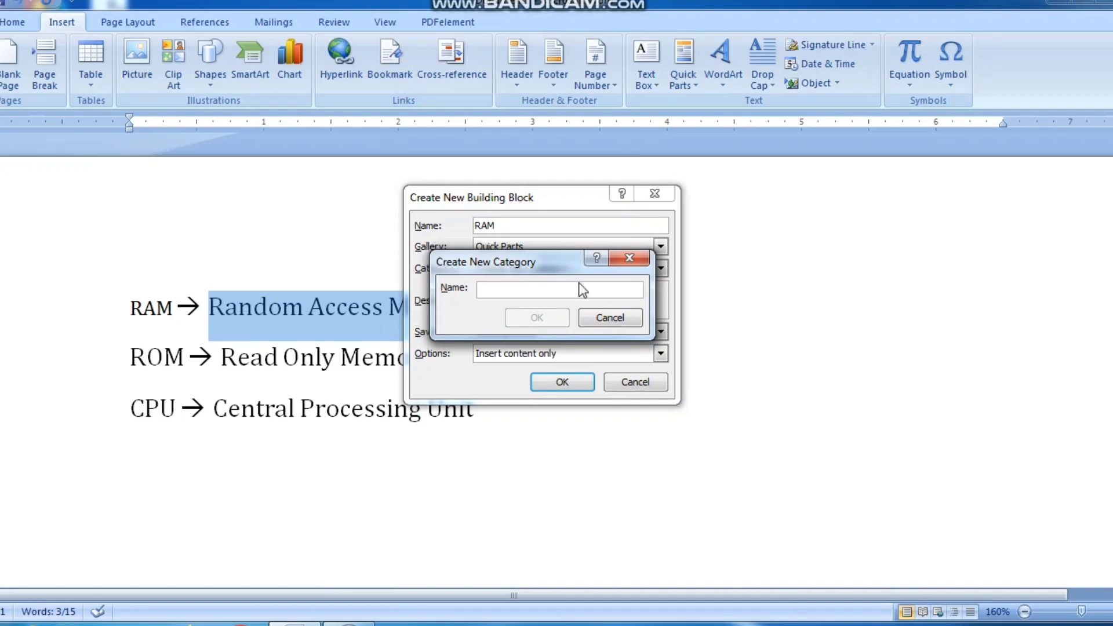
{"action": "type", "text": "My Quic"}
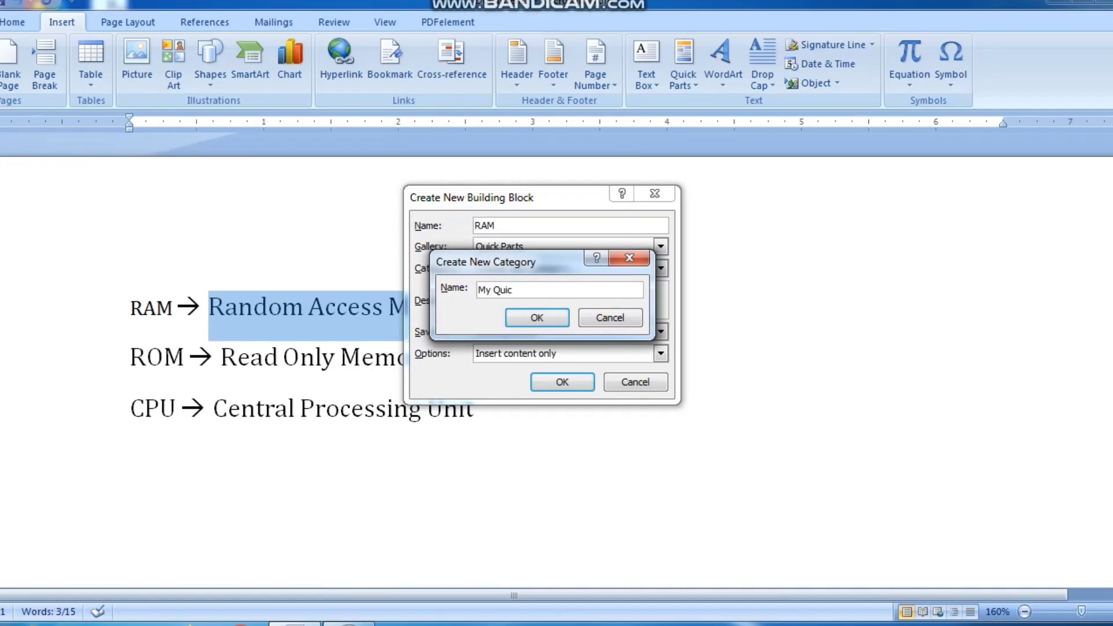
{"action": "type", "text": "k Part"}
{"action": "left_click", "coordinate": [535, 317]}
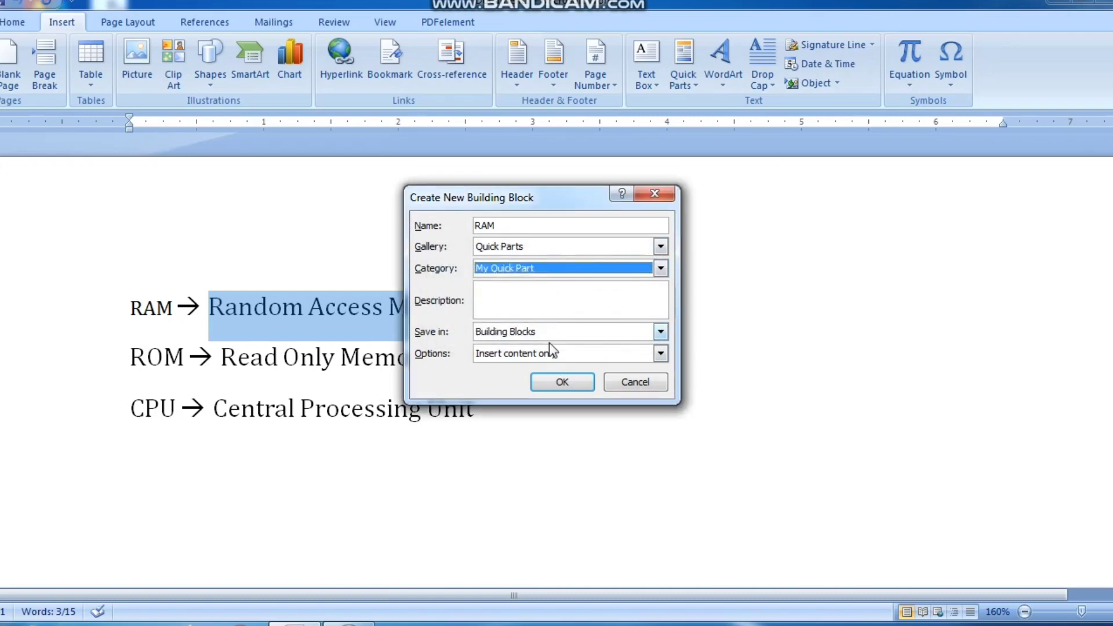
Set the RAM building block to be stored in the Normal template and save it.
{"action": "left_click", "coordinate": [661, 332]}
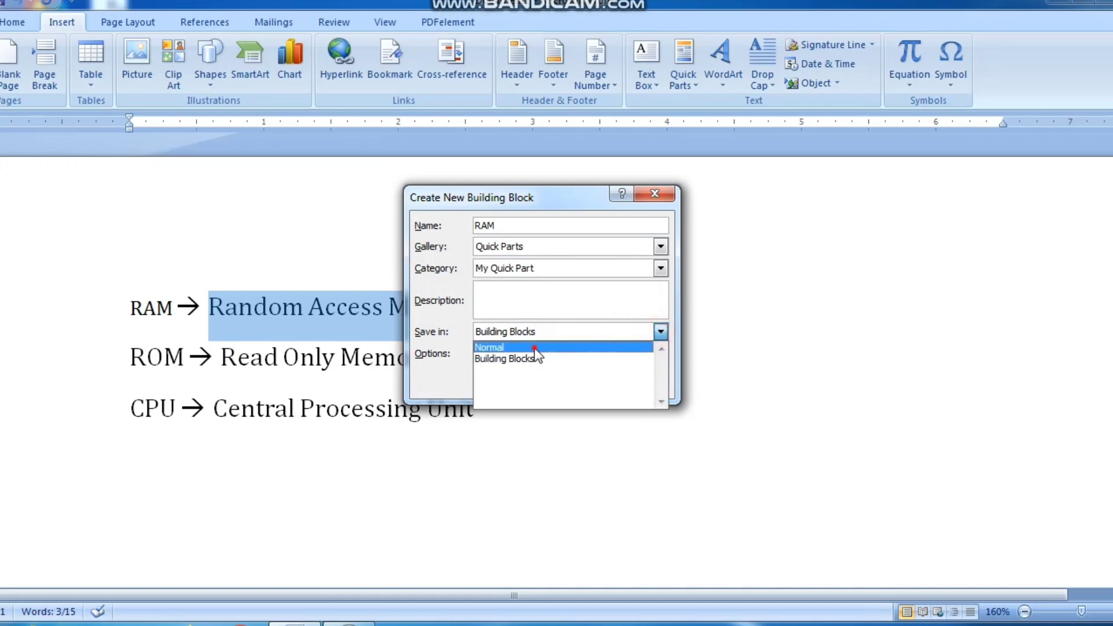
{"action": "left_click", "coordinate": [545, 343]}
{"action": "left_click", "coordinate": [565, 381]}
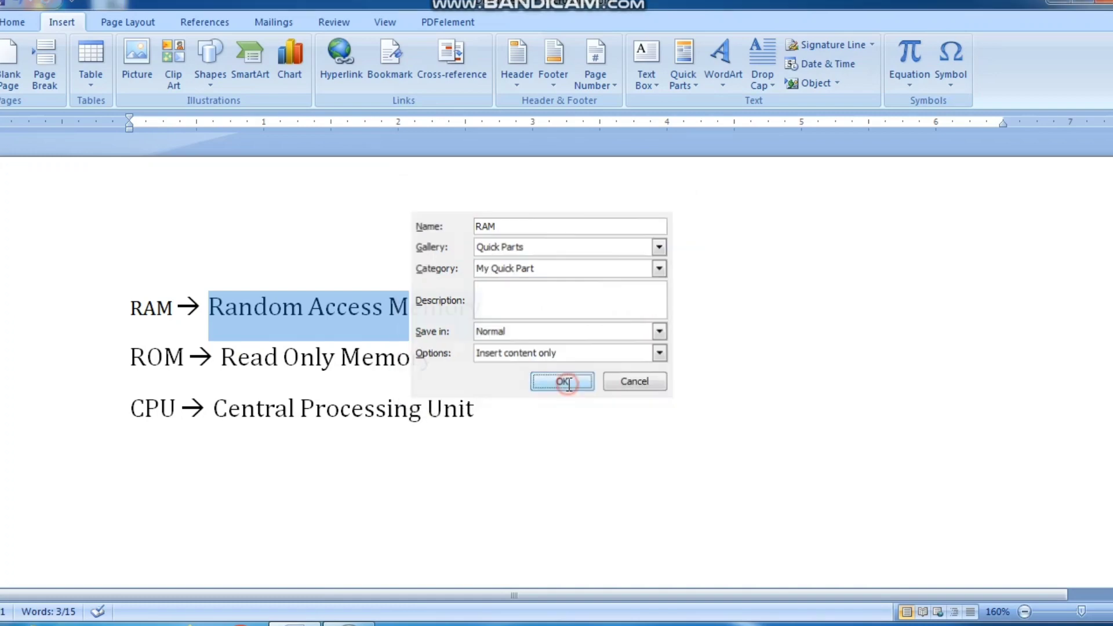
Save "Read Only Memory" as a quick part named ROM in the My Quick Part category, stored in Normal.
{"action": "left_click_drag", "start_coordinate": [222, 357], "coordinate": [367, 357]}
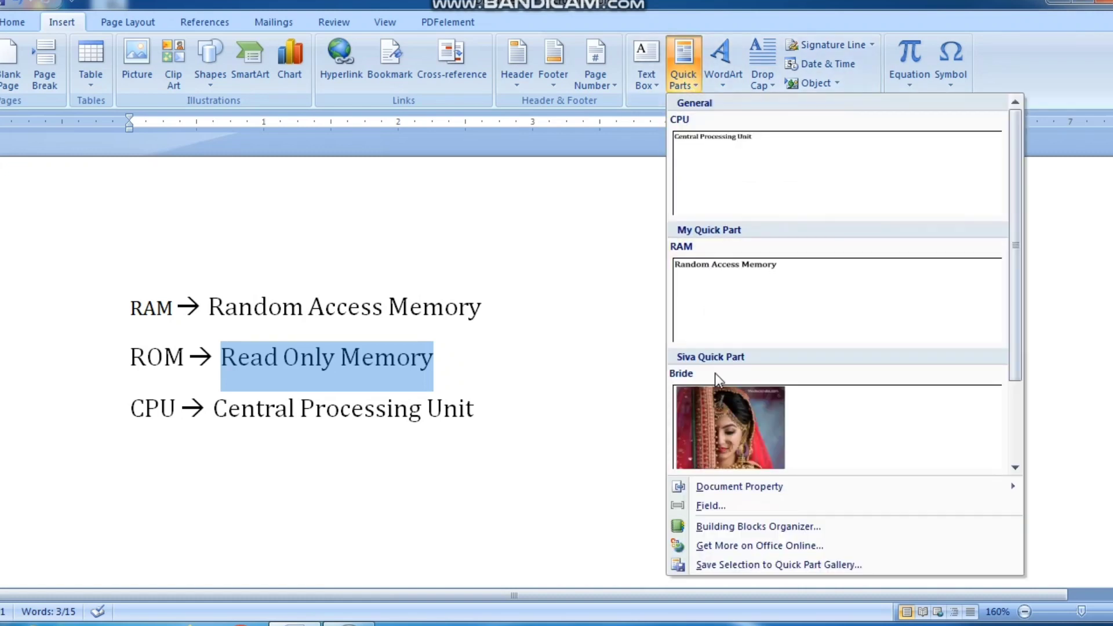
{"action": "left_click", "coordinate": [754, 563]}
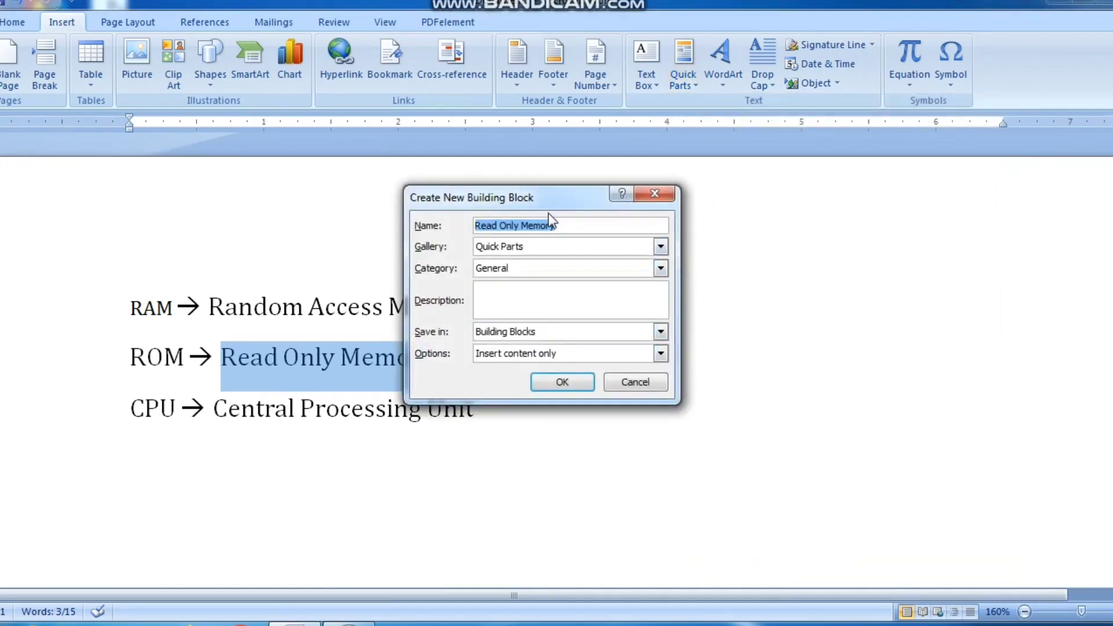
{"action": "type", "text": "ROM"}
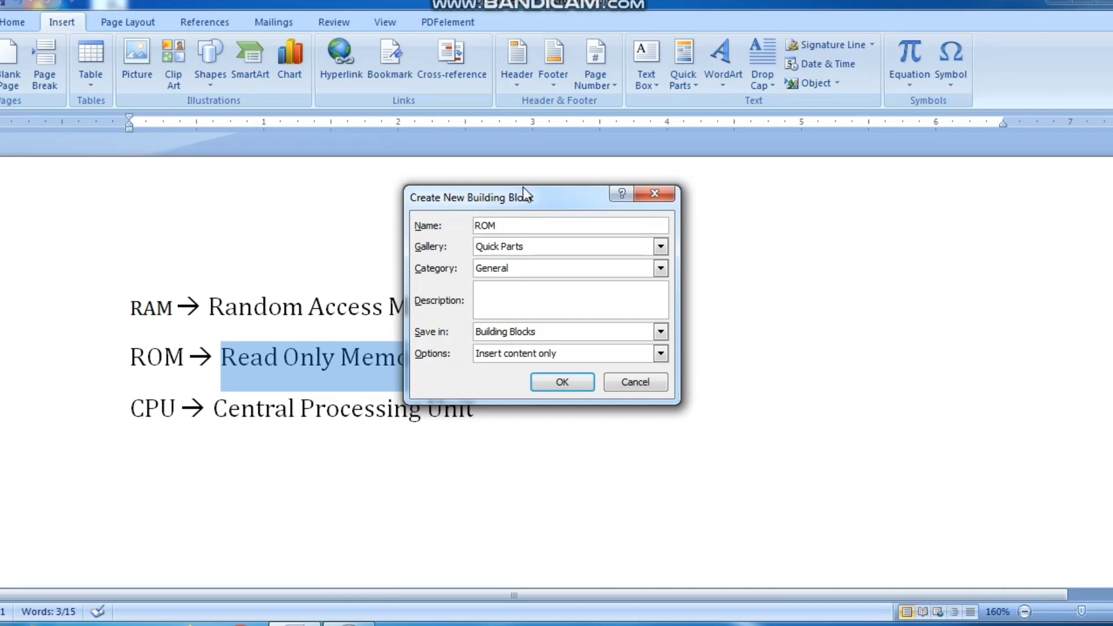
{"action": "left_click", "coordinate": [522, 267]}
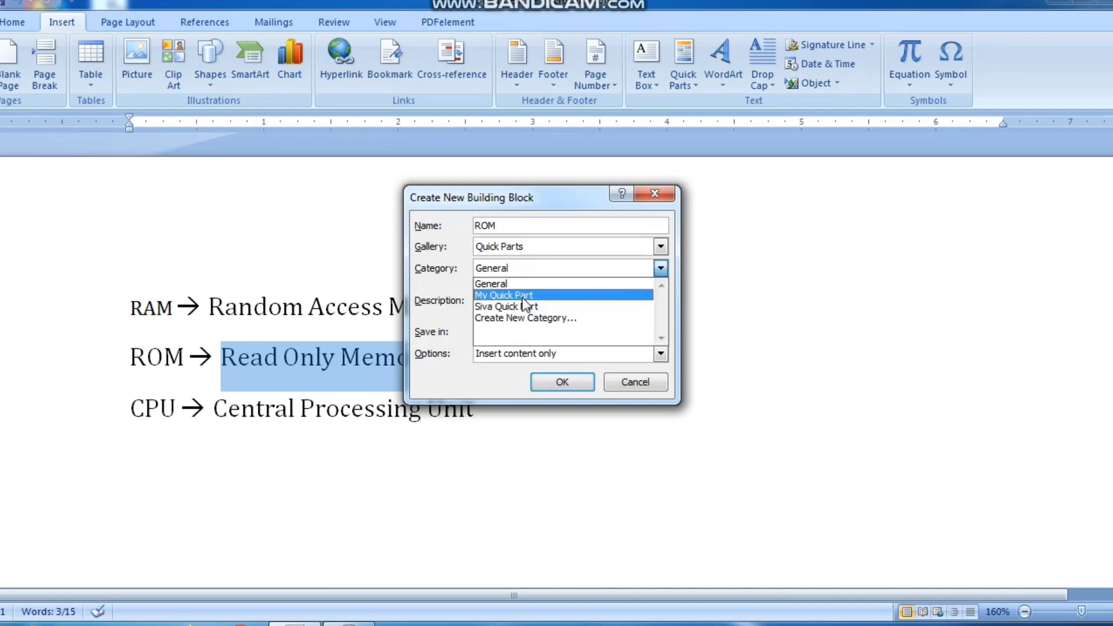
{"action": "left_click", "coordinate": [524, 296]}
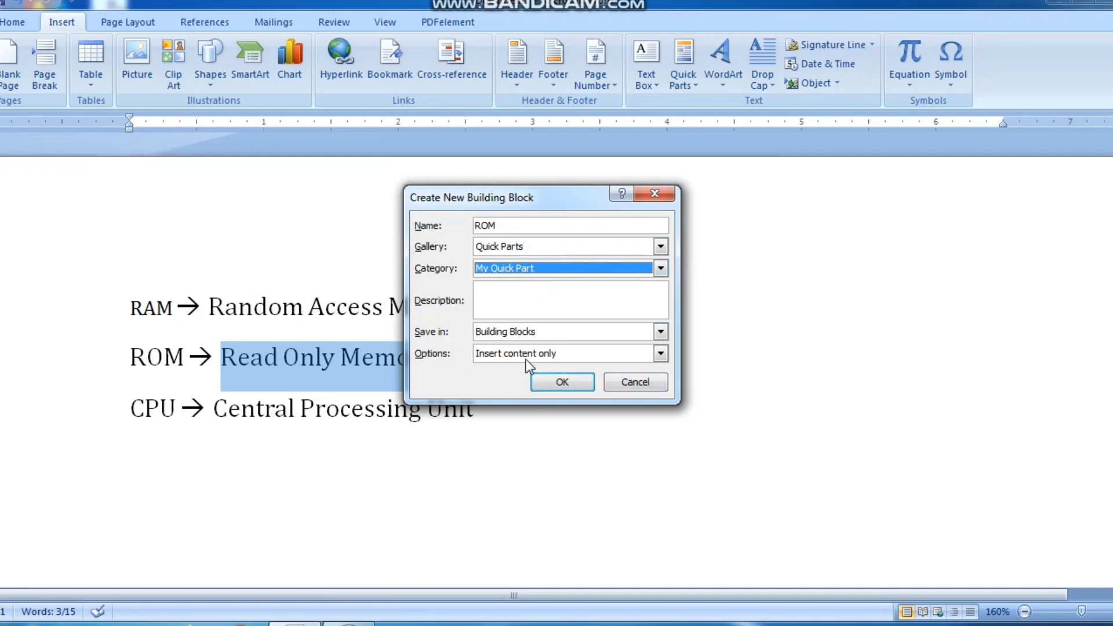
{"action": "left_click", "coordinate": [530, 334]}
{"action": "left_click", "coordinate": [522, 344]}
{"action": "left_click", "coordinate": [539, 383]}
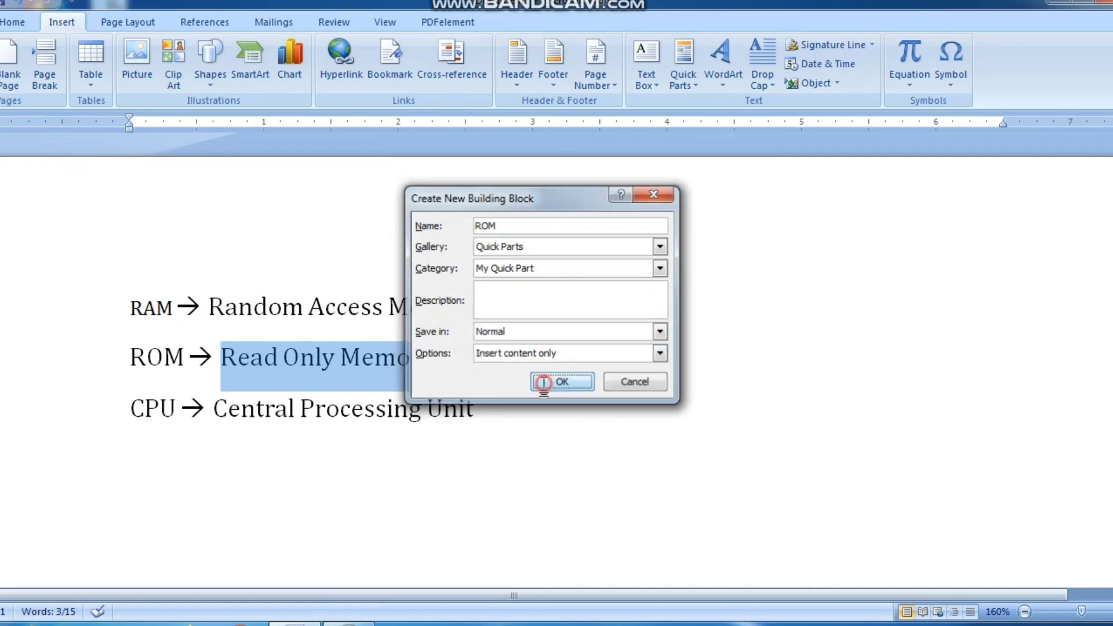
Save "Central Processing Unit" as a quick part named CPU in the My Quick Part category, stored in Normal.
{"action": "left_click_drag", "start_coordinate": [484, 411], "coordinate": [216, 413]}
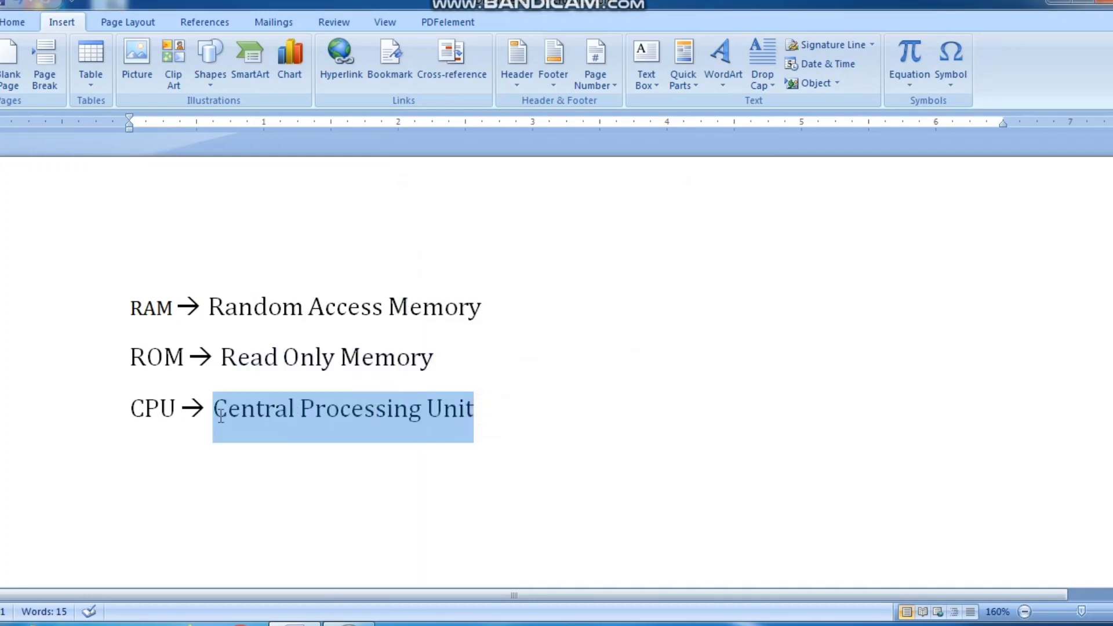
{"action": "left_click", "coordinate": [697, 86]}
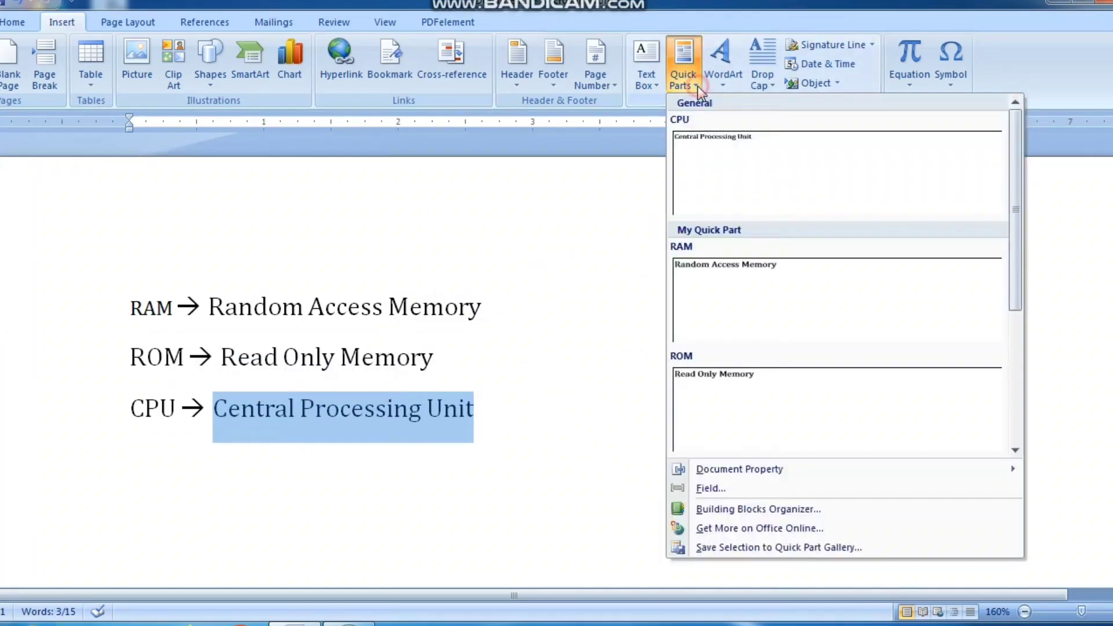
{"action": "left_click", "coordinate": [760, 547]}
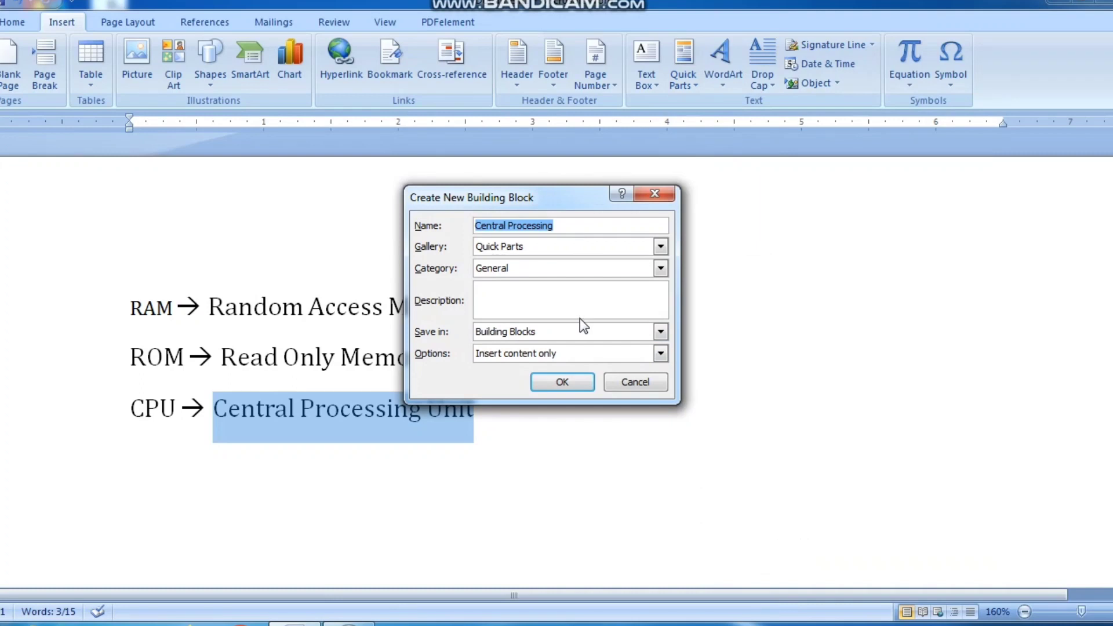
{"action": "type", "text": "CPU"}
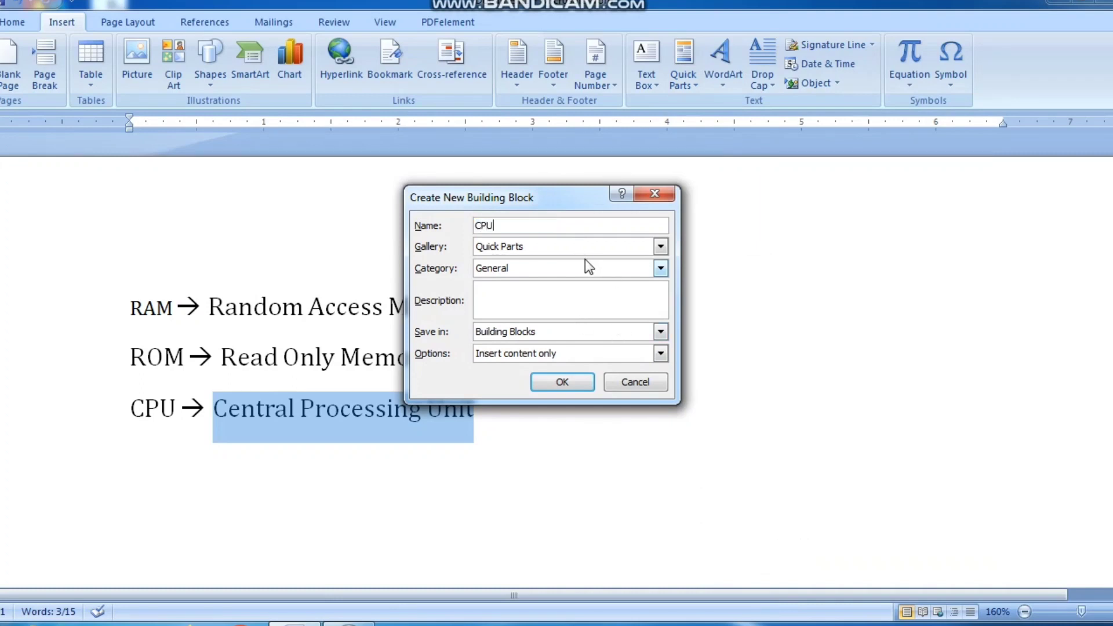
{"action": "left_click", "coordinate": [589, 266]}
{"action": "left_click", "coordinate": [545, 294]}
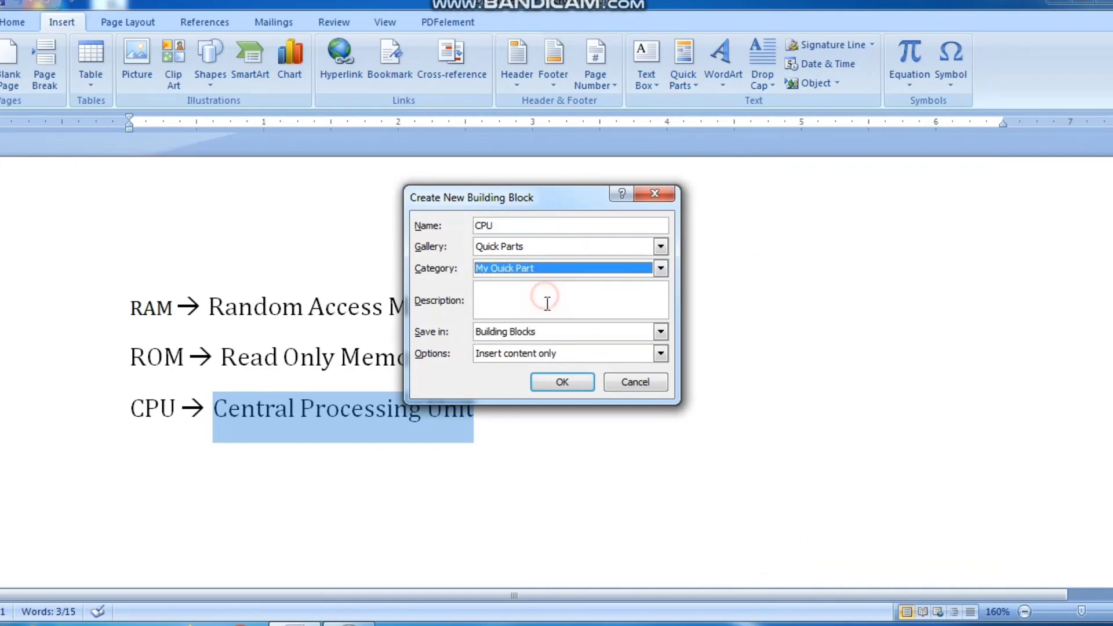
{"action": "left_click", "coordinate": [557, 337]}
{"action": "left_click", "coordinate": [554, 343]}
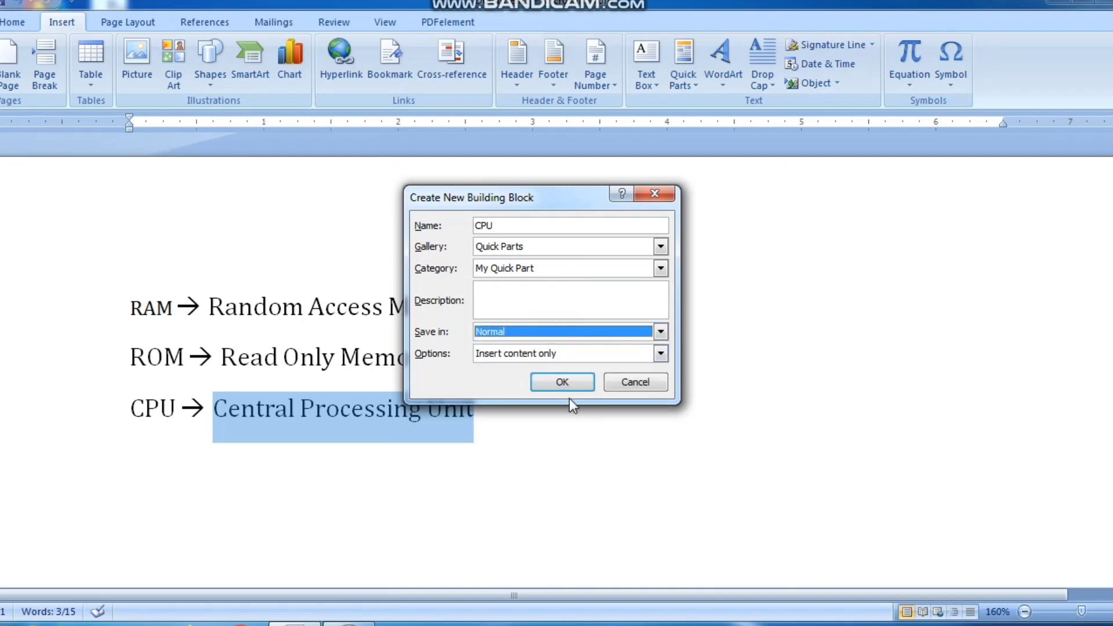
{"action": "left_click", "coordinate": [567, 382]}
{"action": "left_click", "coordinate": [568, 382]}
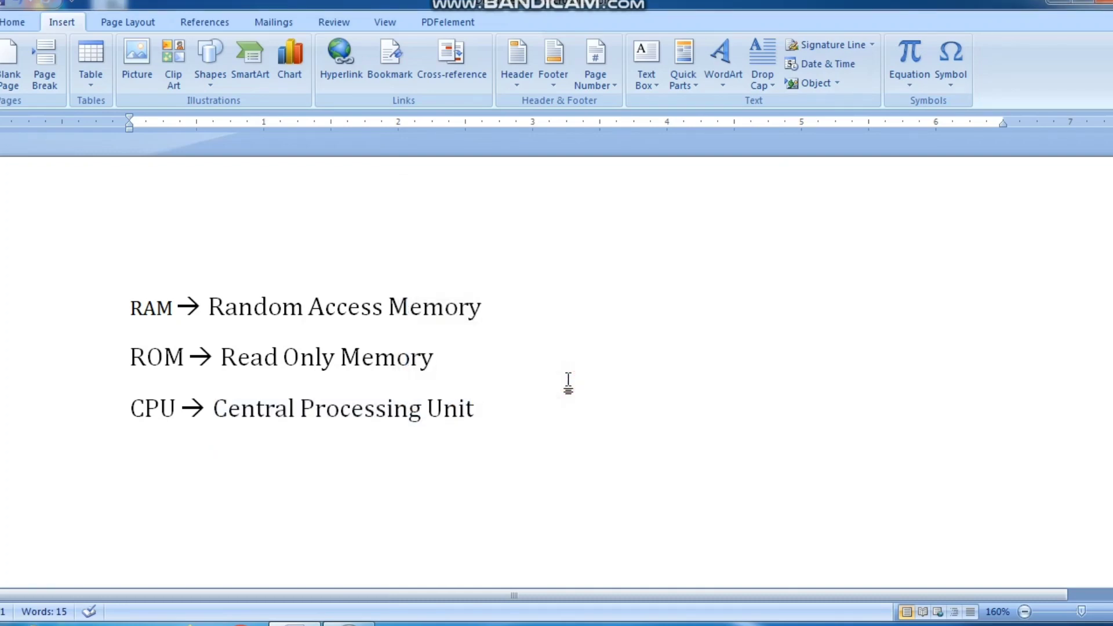
Clear the document and expand the name RAM into its saved quick part, "Random Access Memory".
{"action": "key", "text": "ctrl+a"}
{"action": "key", "text": "Delete"}
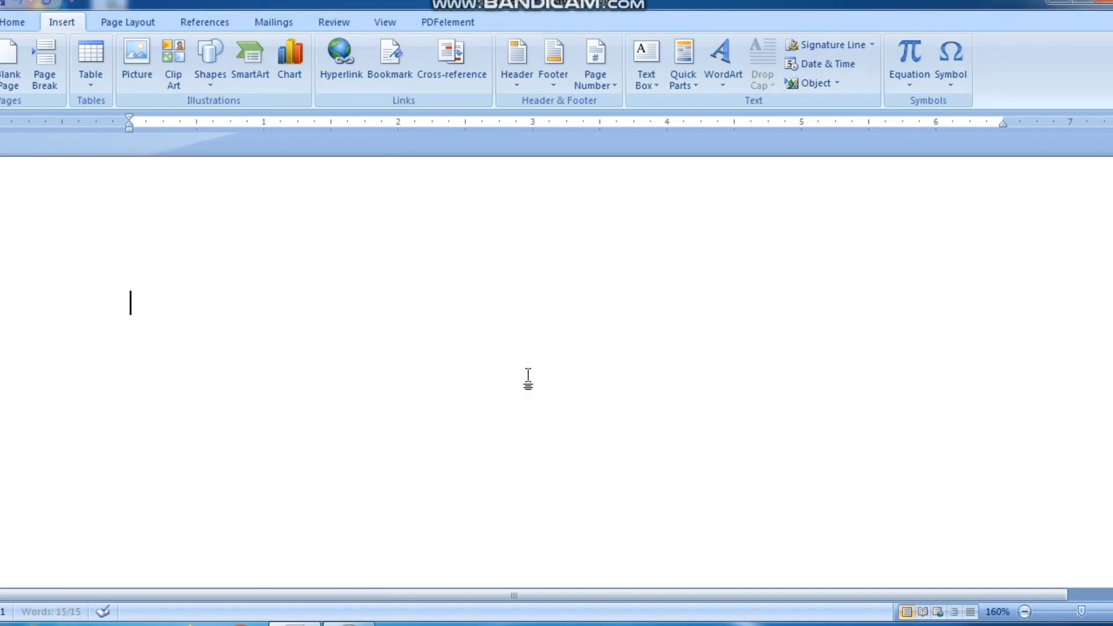
{"action": "type", "text": "RA"}
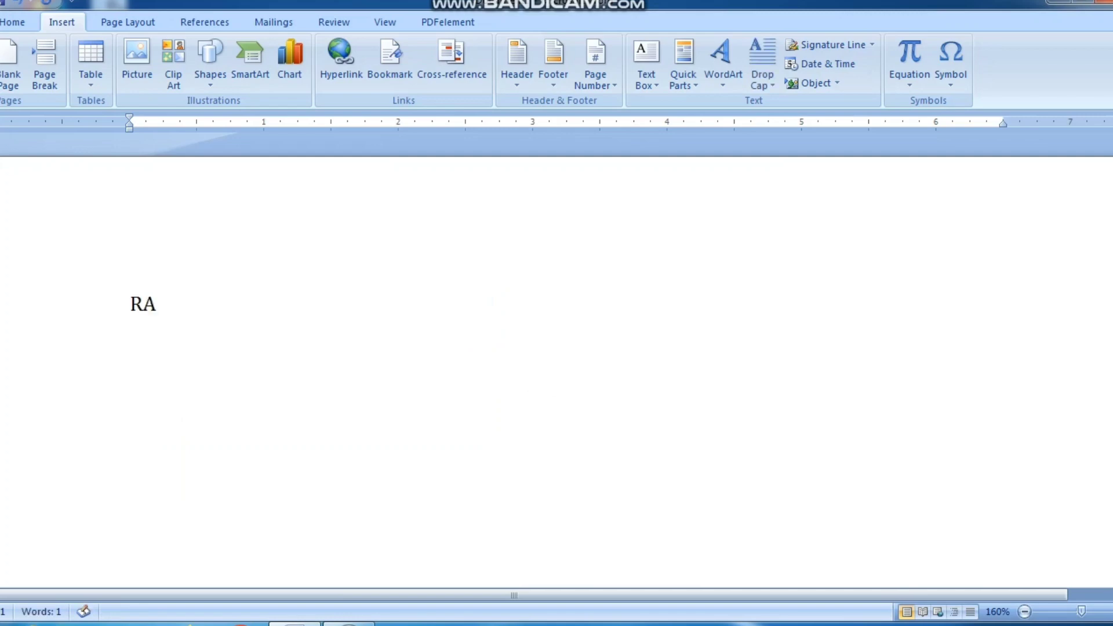
{"action": "type", "text": "M"}
{"action": "key", "text": "F3"}
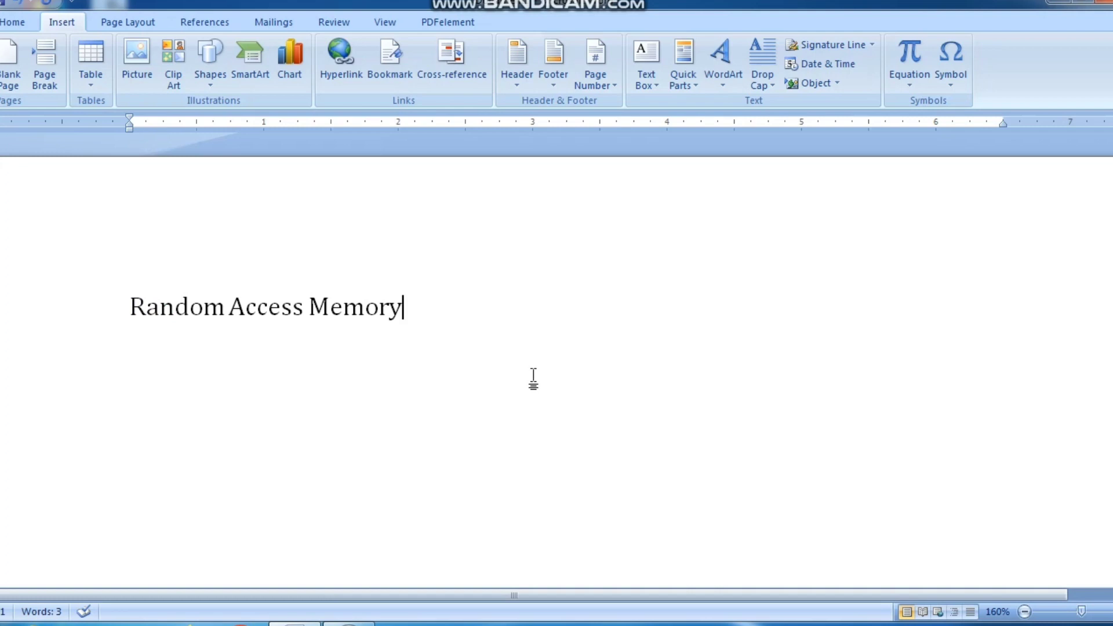
Expand the names ROM and CPU into their saved quick parts on separate lines below the RAM text.
{"action": "key", "text": "Return"}
{"action": "type", "text": "ROM"}
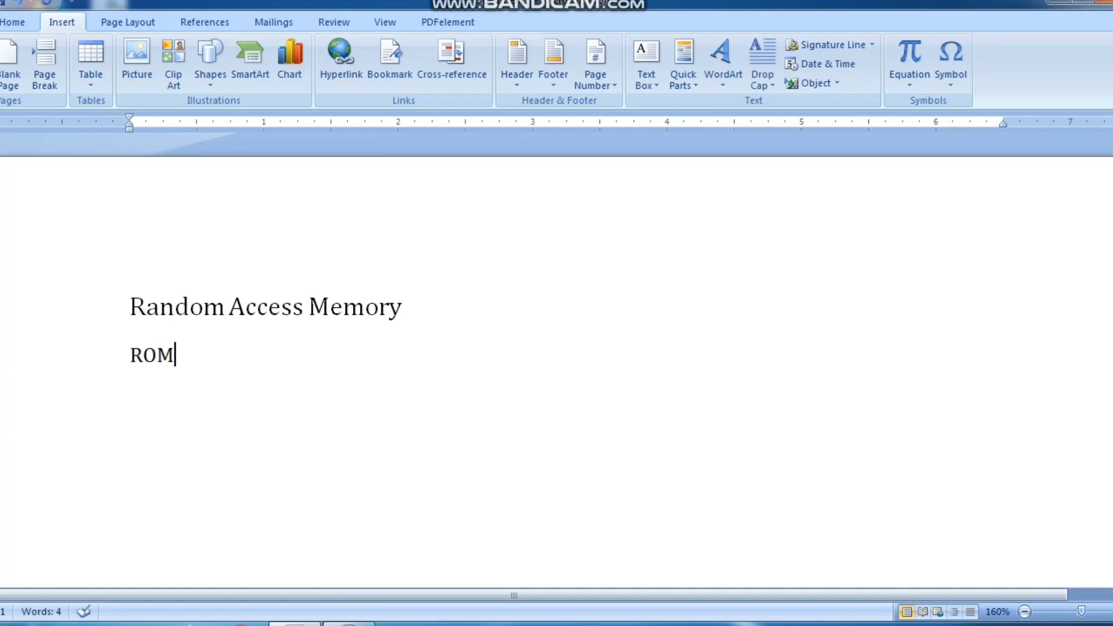
{"action": "key", "text": "F3"}
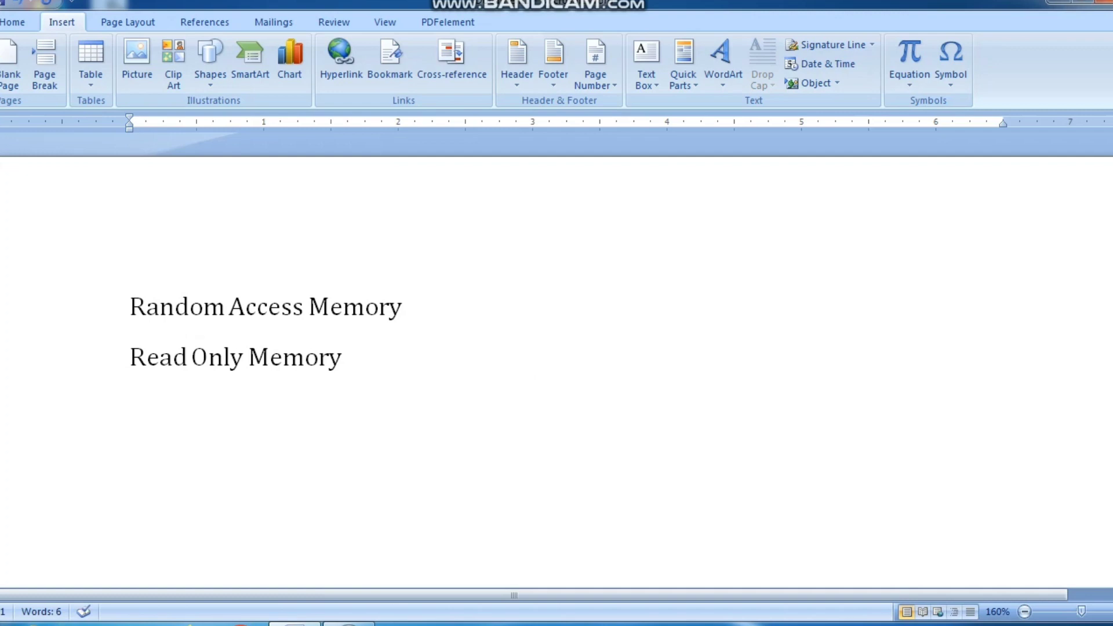
{"action": "type", "text": "CPU"}
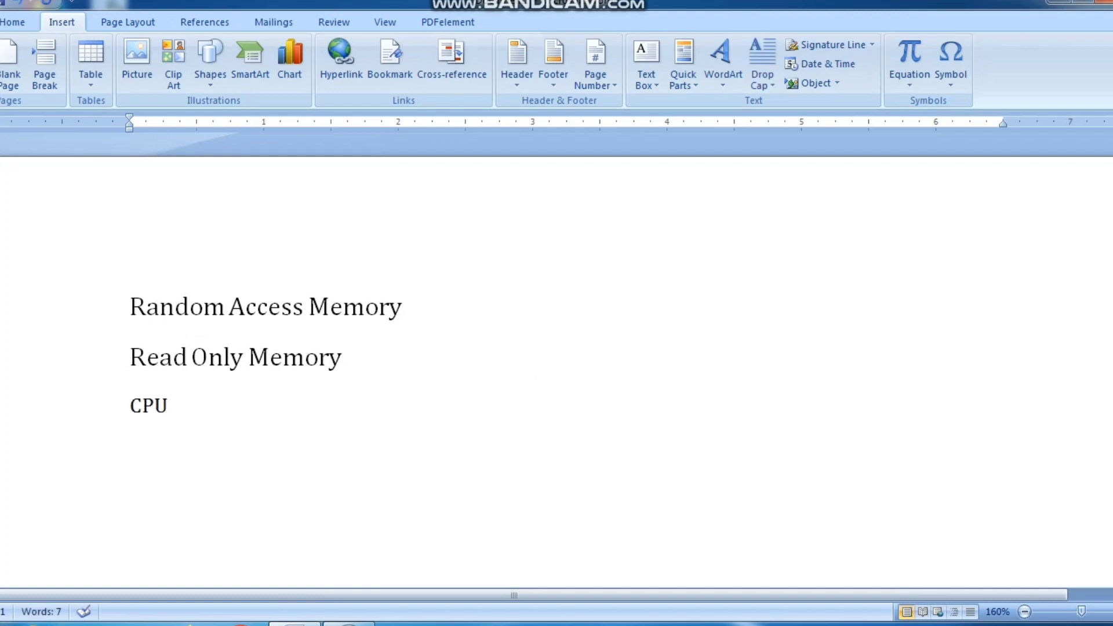
{"action": "key", "text": "F3"}
{"action": "key", "text": "Return"}
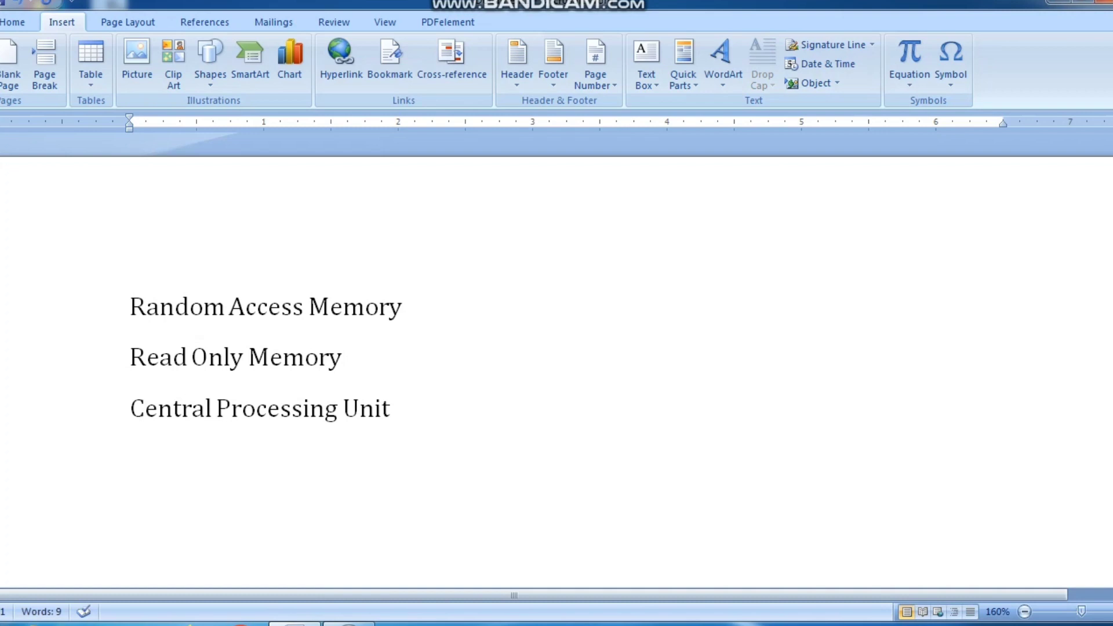
Clear all the expanded quick part text from the document.
{"action": "key", "text": "ctrl+a"}
{"action": "key", "text": "Delete"}
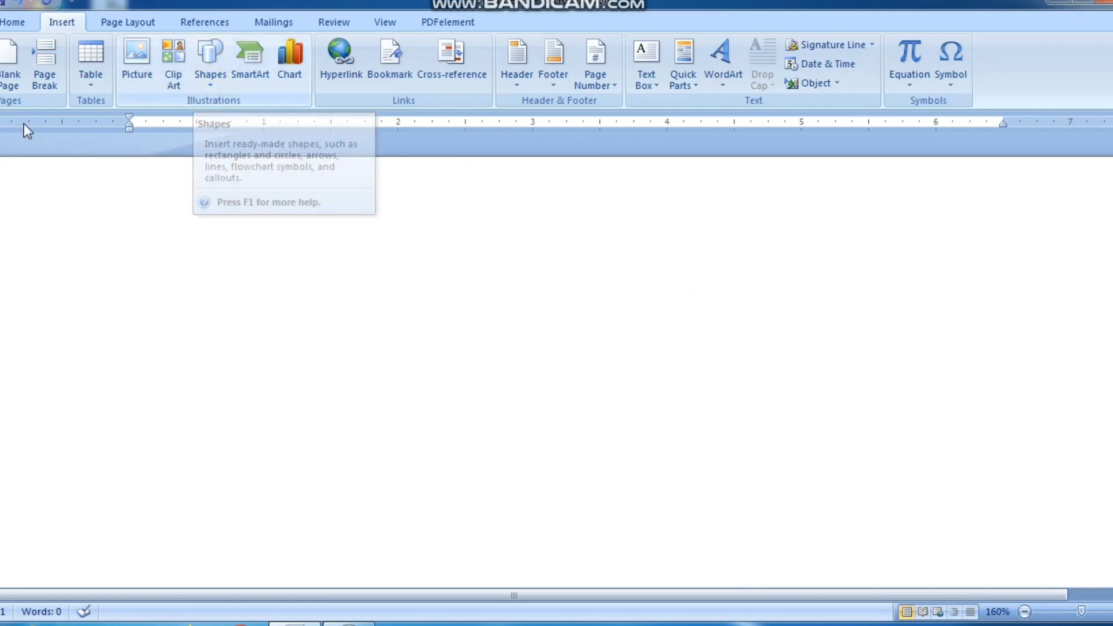
{"action": "left_click", "coordinate": [0, 70]}
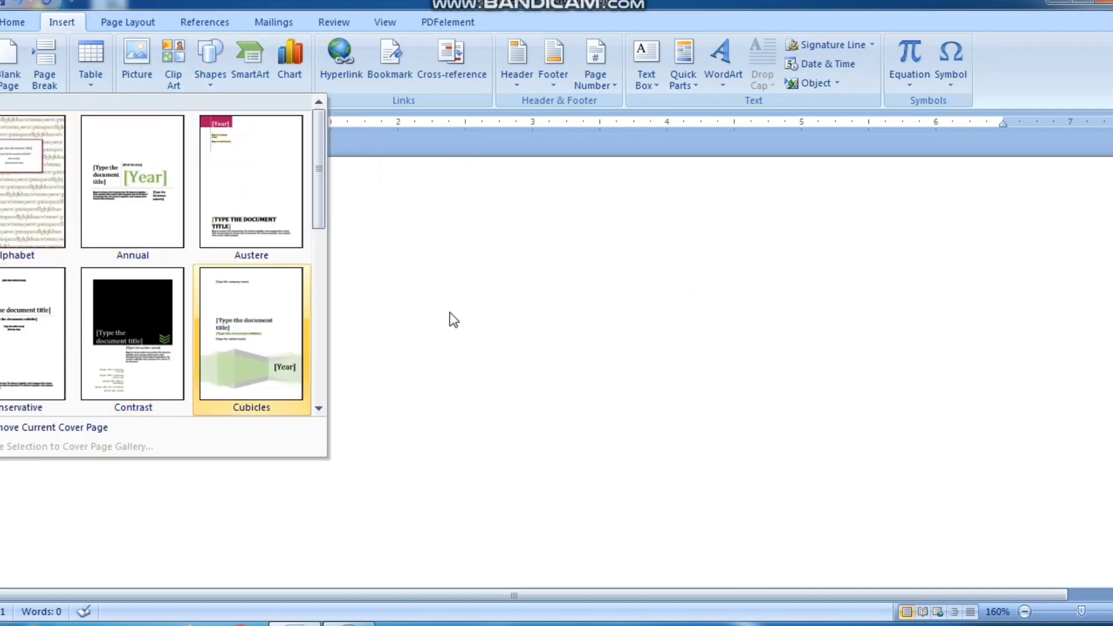
{"action": "left_click", "coordinate": [624, 308]}
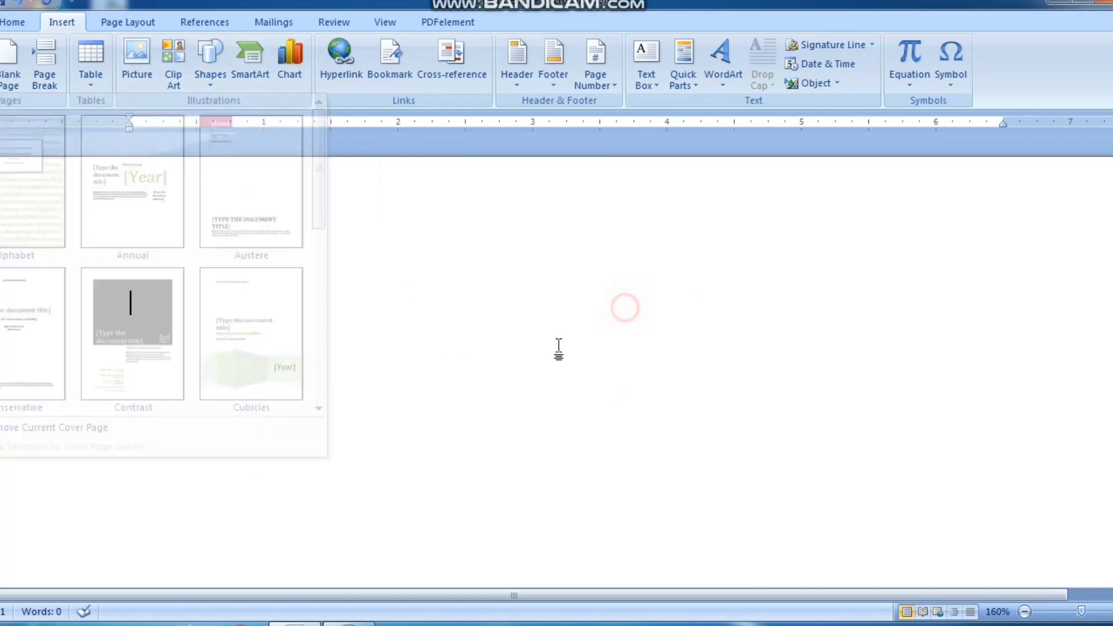
{"action": "left_click", "coordinate": [251, 64]}
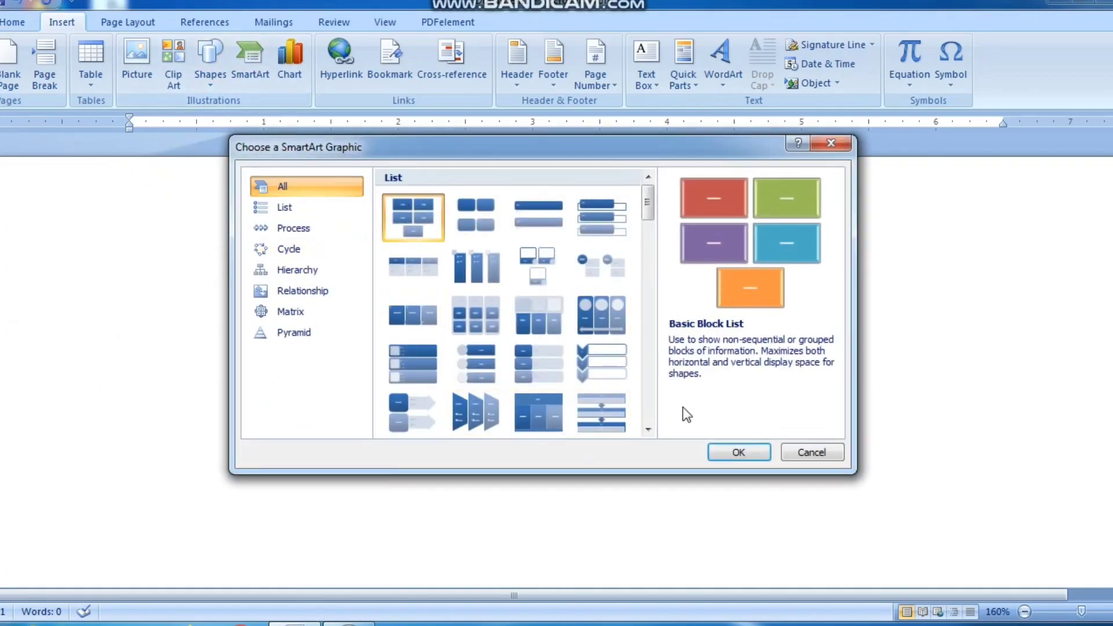
{"action": "left_click", "coordinate": [831, 143]}
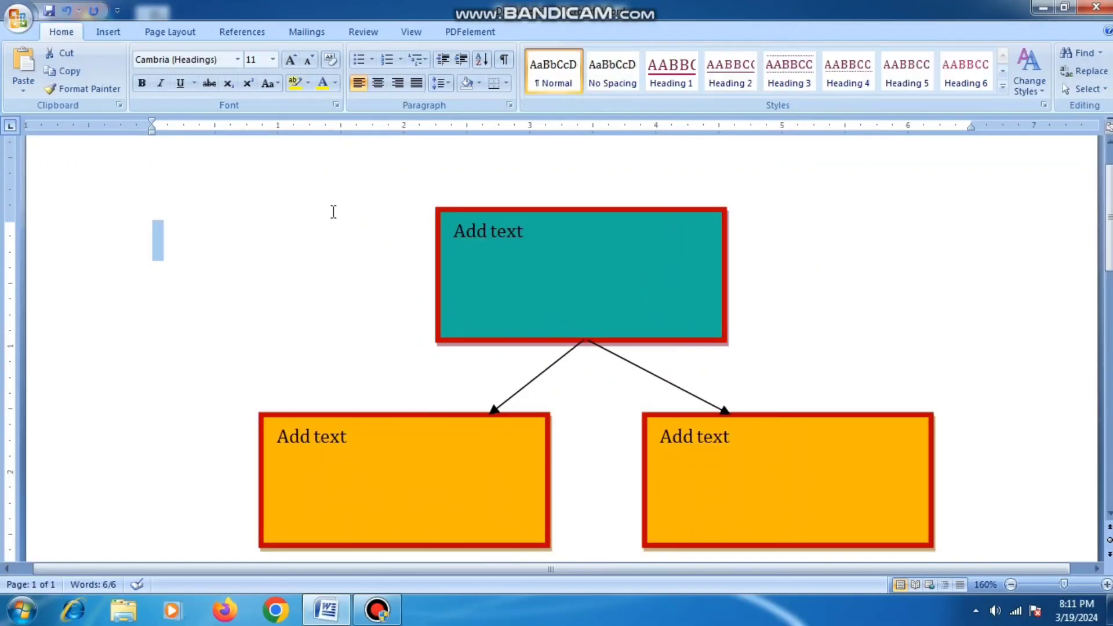
Start a new building block named Definition from the whole three-box diagram page, kept in the Quick Parts gallery.
{"action": "left_click", "coordinate": [313, 234]}
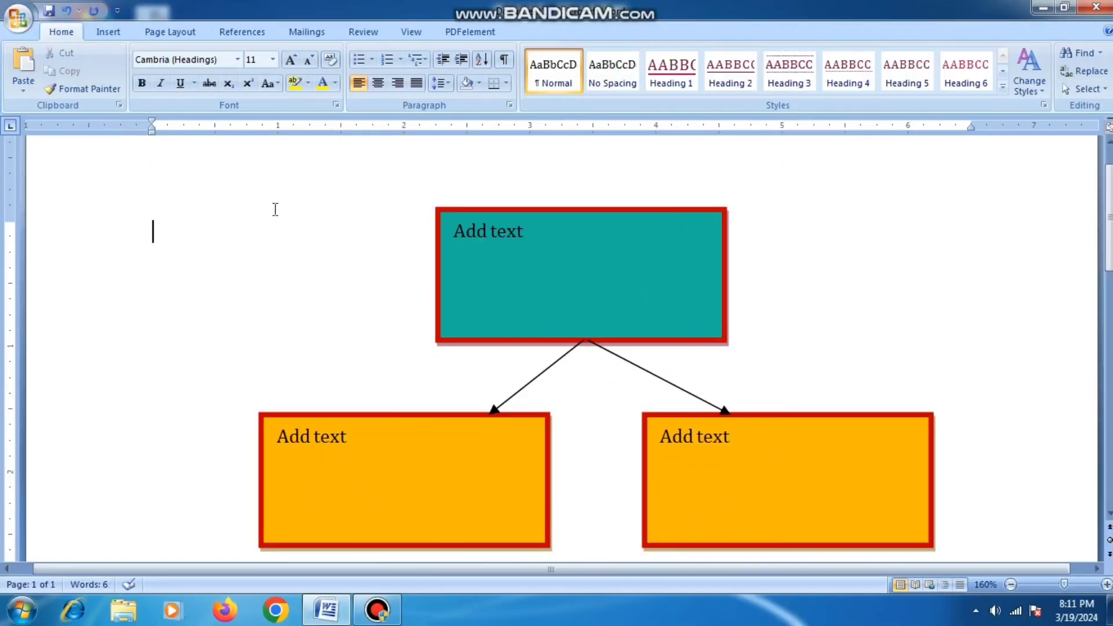
{"action": "key", "text": "ctrl+a"}
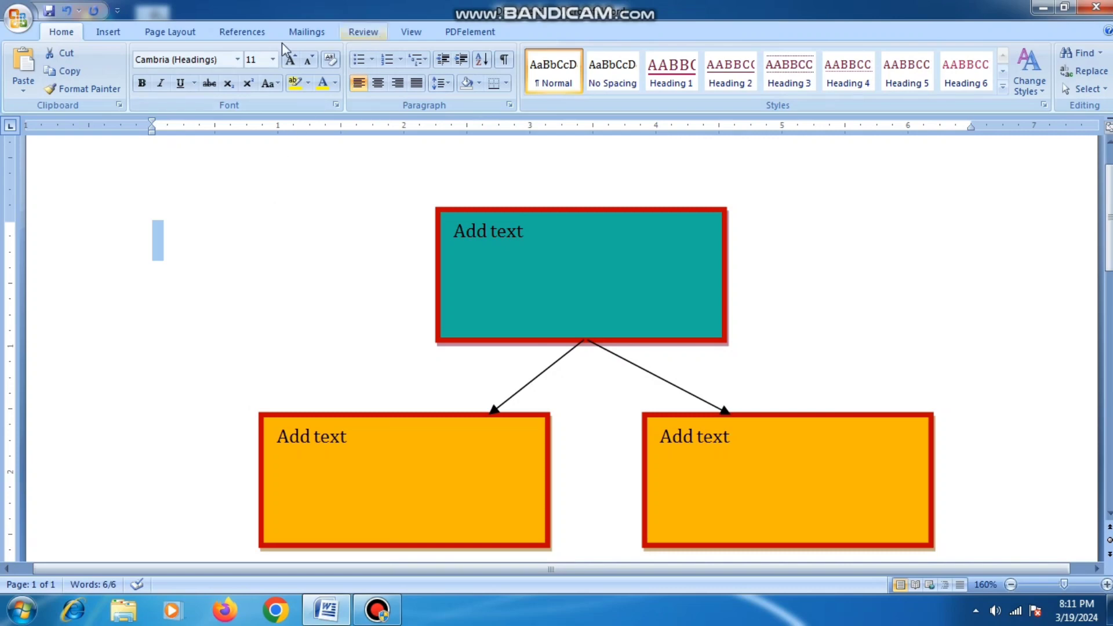
{"action": "left_click", "coordinate": [109, 32]}
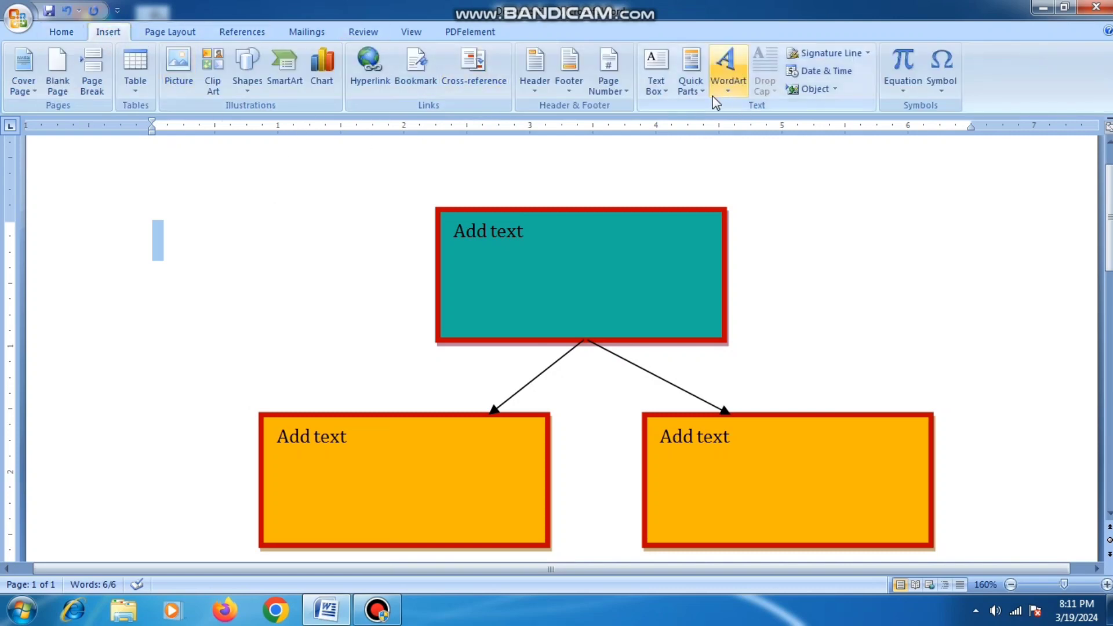
{"action": "left_click", "coordinate": [690, 73]}
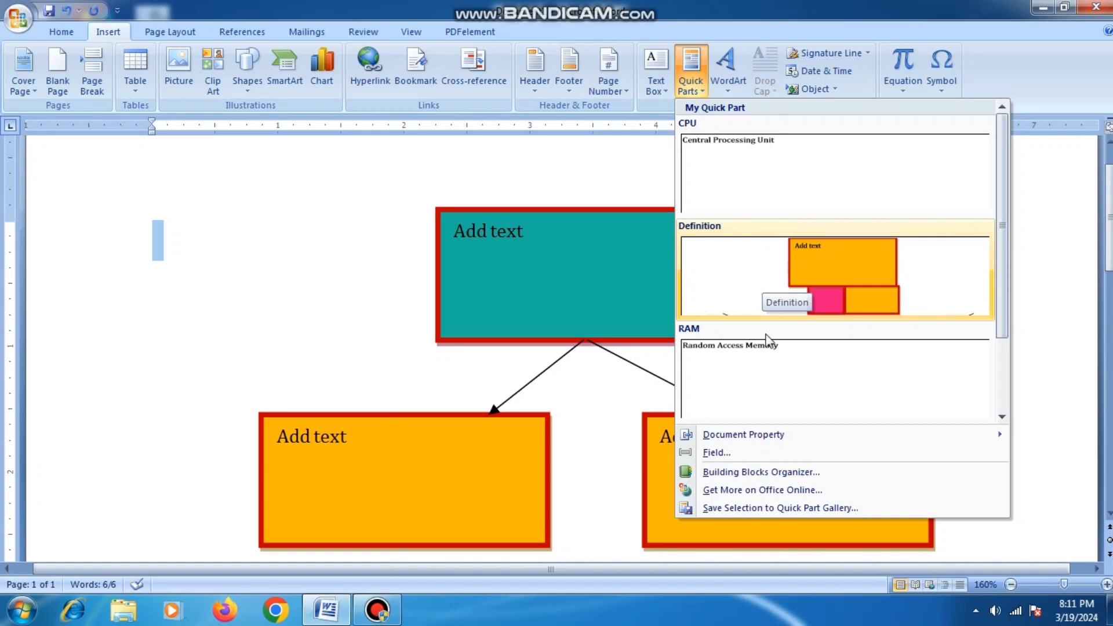
{"action": "left_click", "coordinate": [733, 507]}
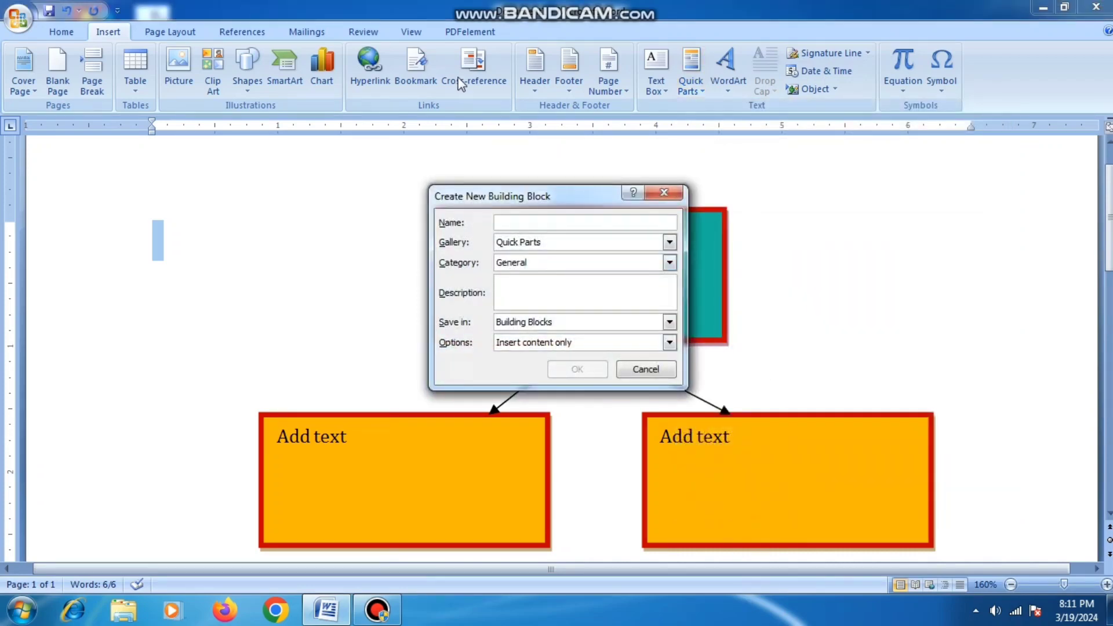
{"action": "type", "text": "Definition"}
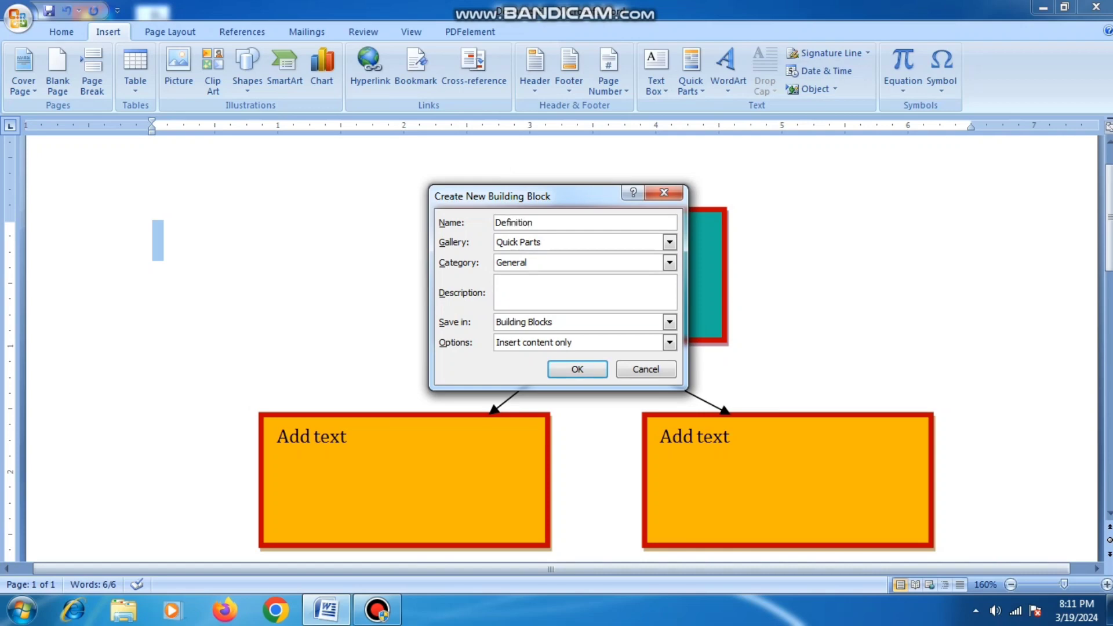
{"action": "left_click", "coordinate": [518, 243]}
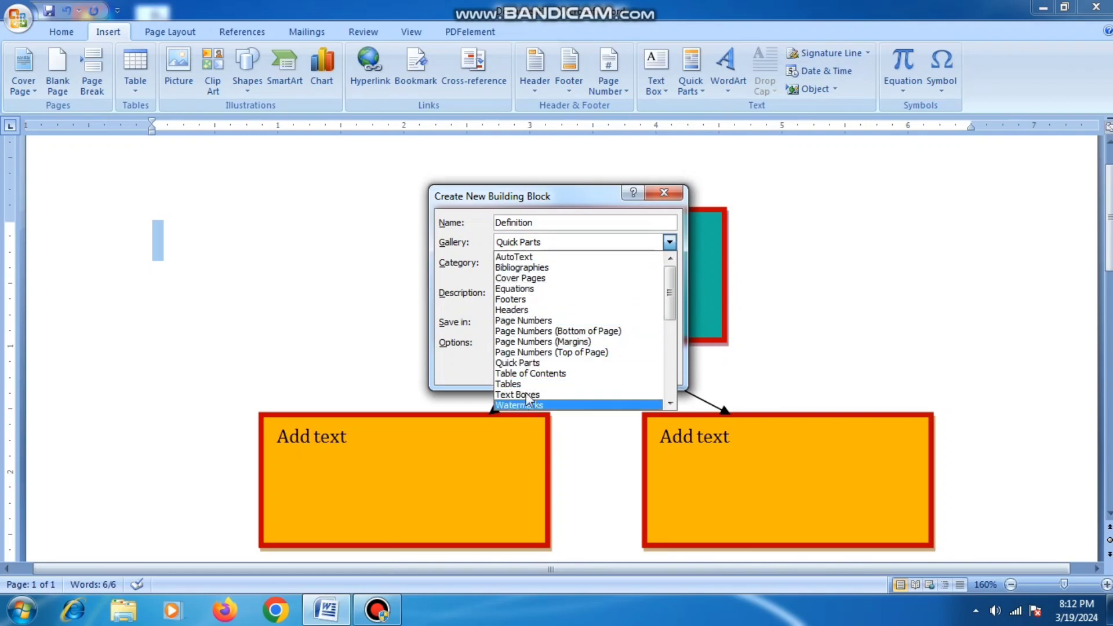
{"action": "left_click", "coordinate": [527, 363]}
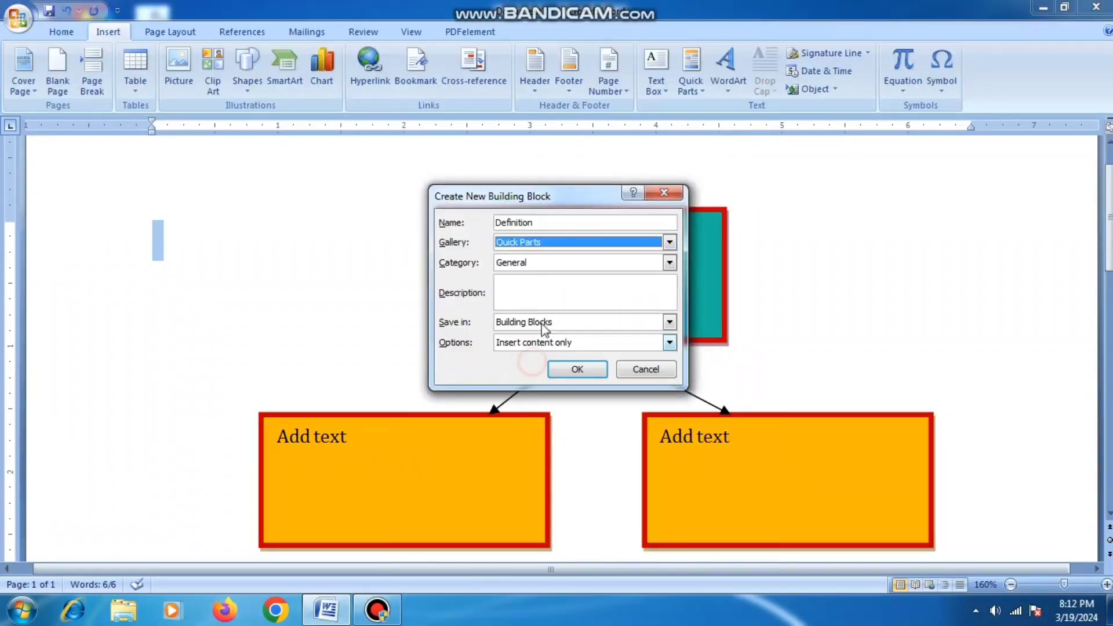
Assign the Definition building block to the My Quick Part category and save it in the Normal template.
{"action": "left_click", "coordinate": [532, 267]}
{"action": "left_click", "coordinate": [530, 287]}
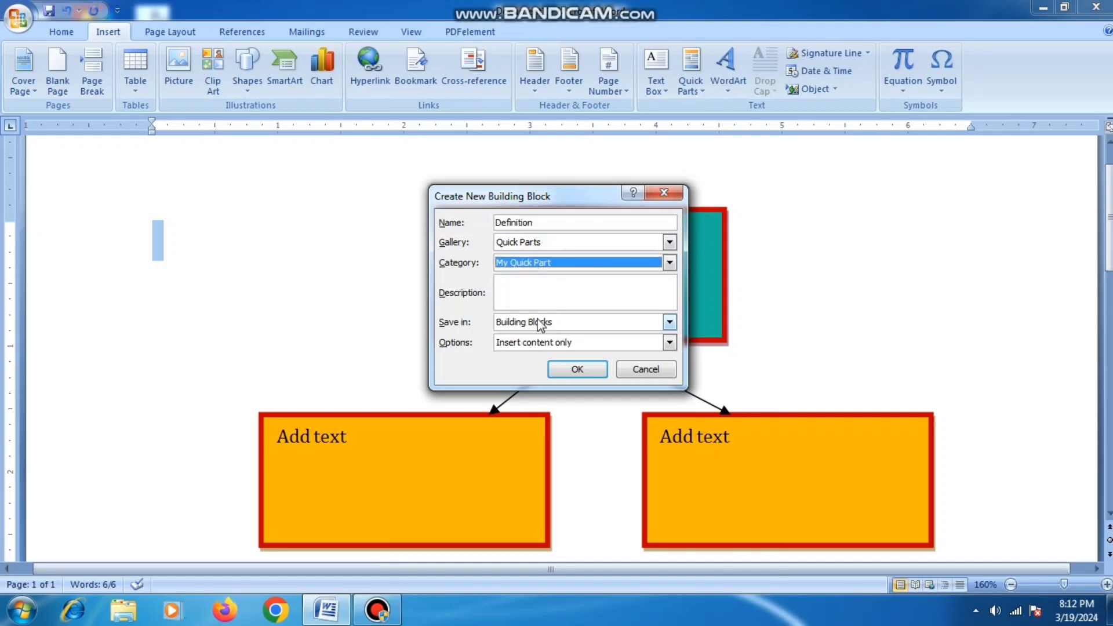
{"action": "left_click", "coordinate": [540, 325]}
{"action": "left_click", "coordinate": [539, 337]}
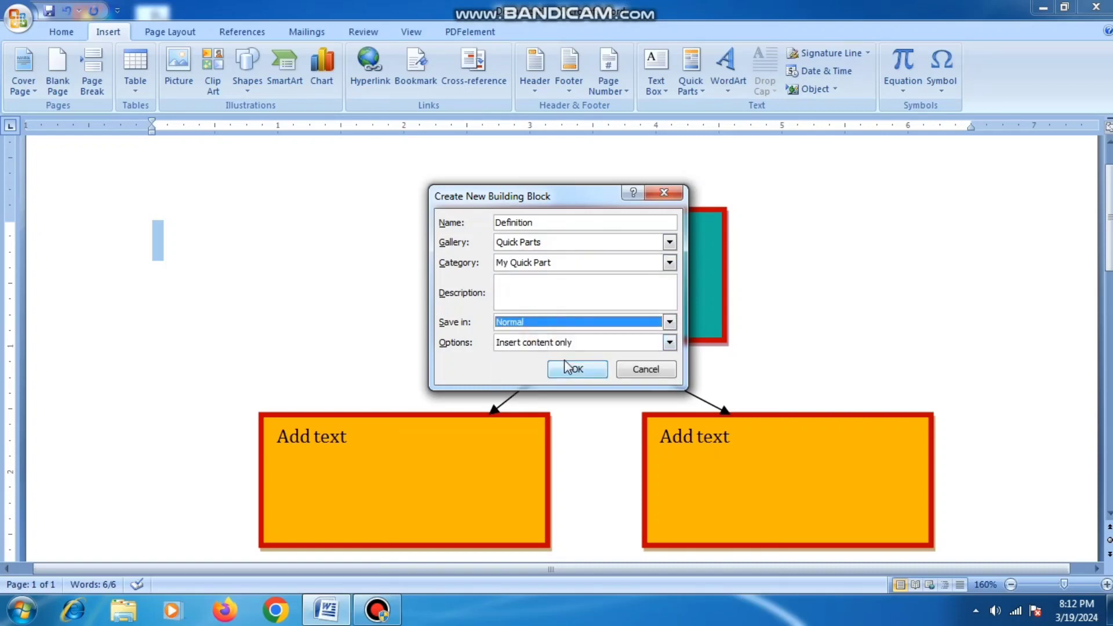
{"action": "left_click", "coordinate": [578, 371]}
{"action": "left_click", "coordinate": [528, 344]}
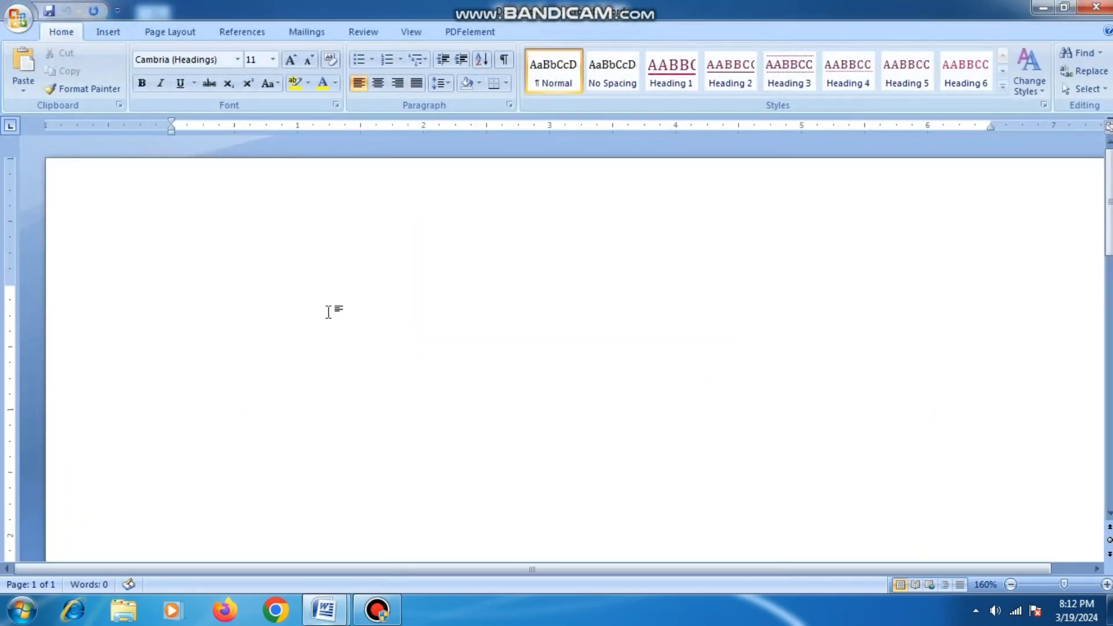
Insert the Definition diagram from the saved quick parts into the blank document.
{"action": "left_click", "coordinate": [111, 33]}
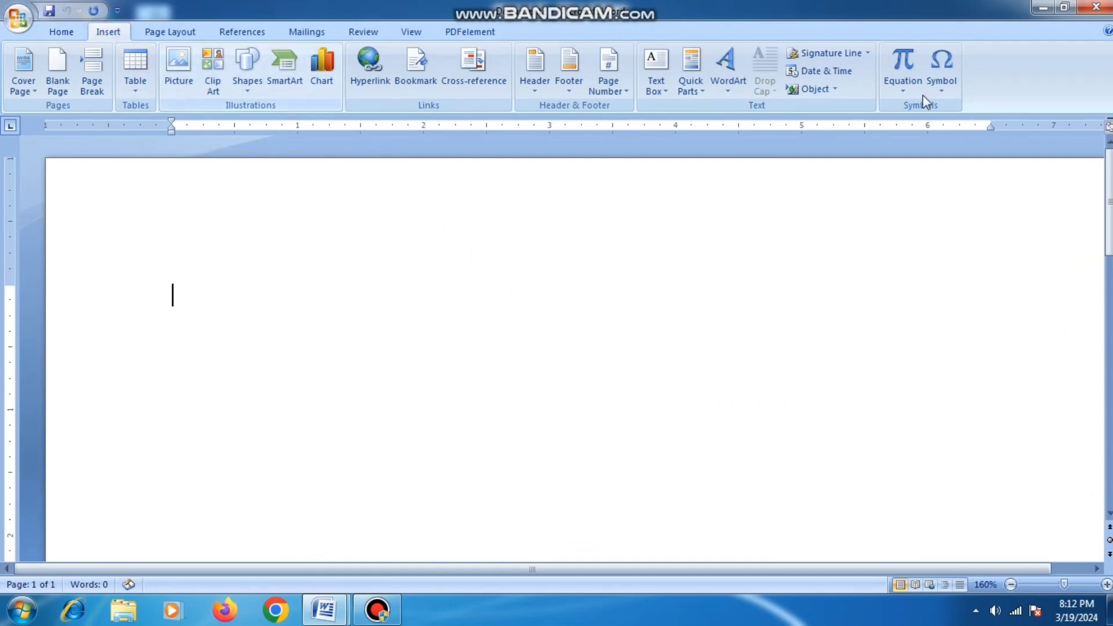
{"action": "left_click", "coordinate": [701, 91]}
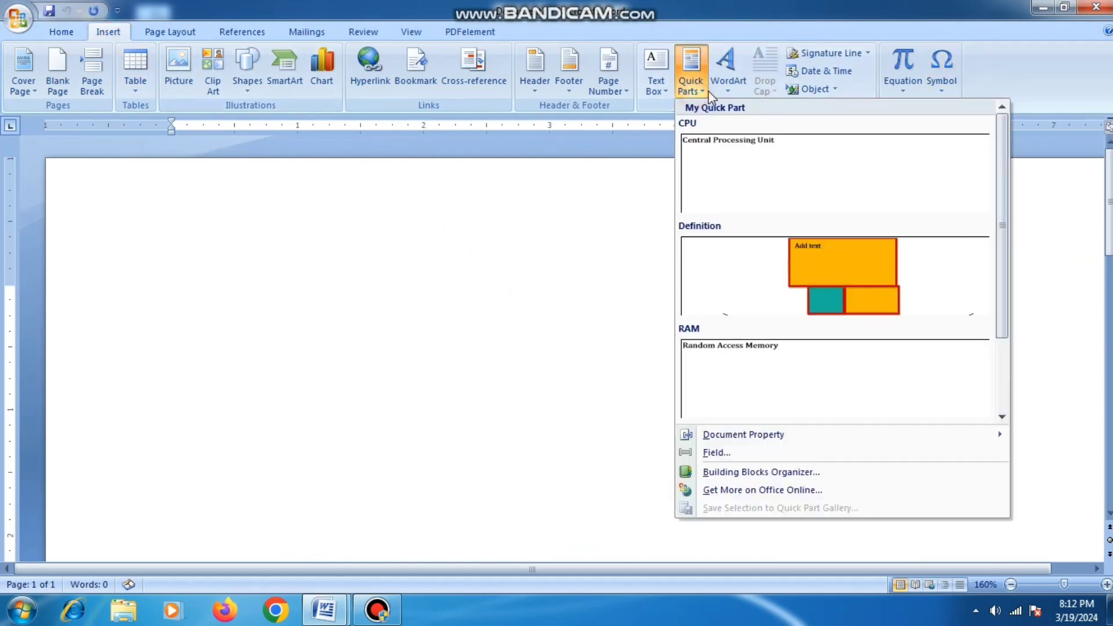
{"action": "left_click", "coordinate": [786, 278]}
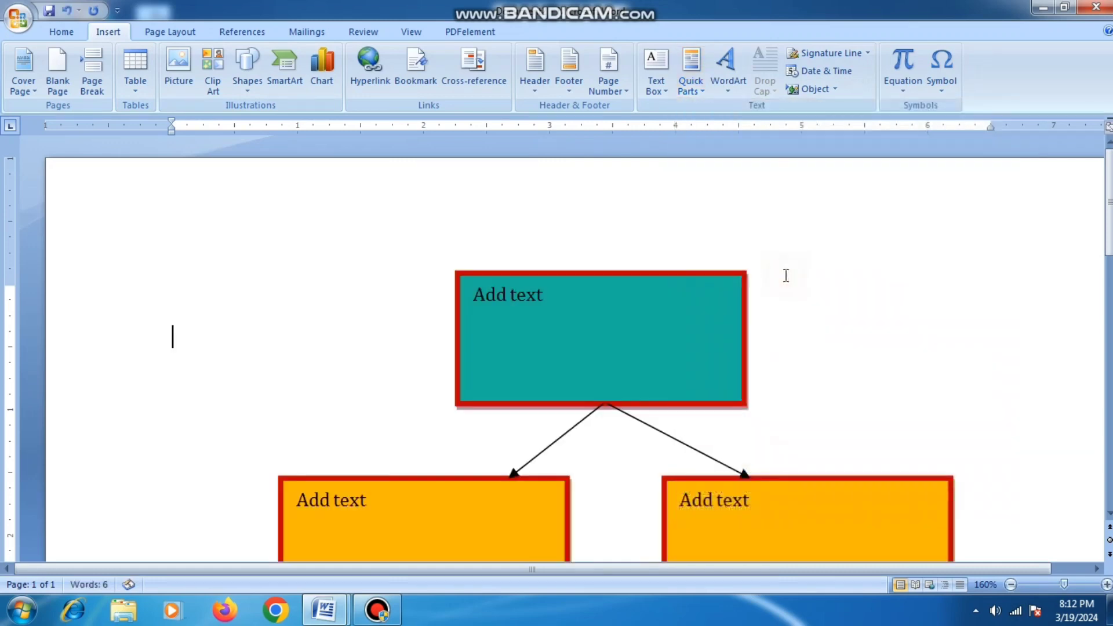
{"action": "scroll", "coordinate": [718, 321], "scroll_direction": "down", "scroll_amount": 3}
{"action": "scroll", "coordinate": [718, 310], "scroll_direction": "up", "scroll_amount": 3}
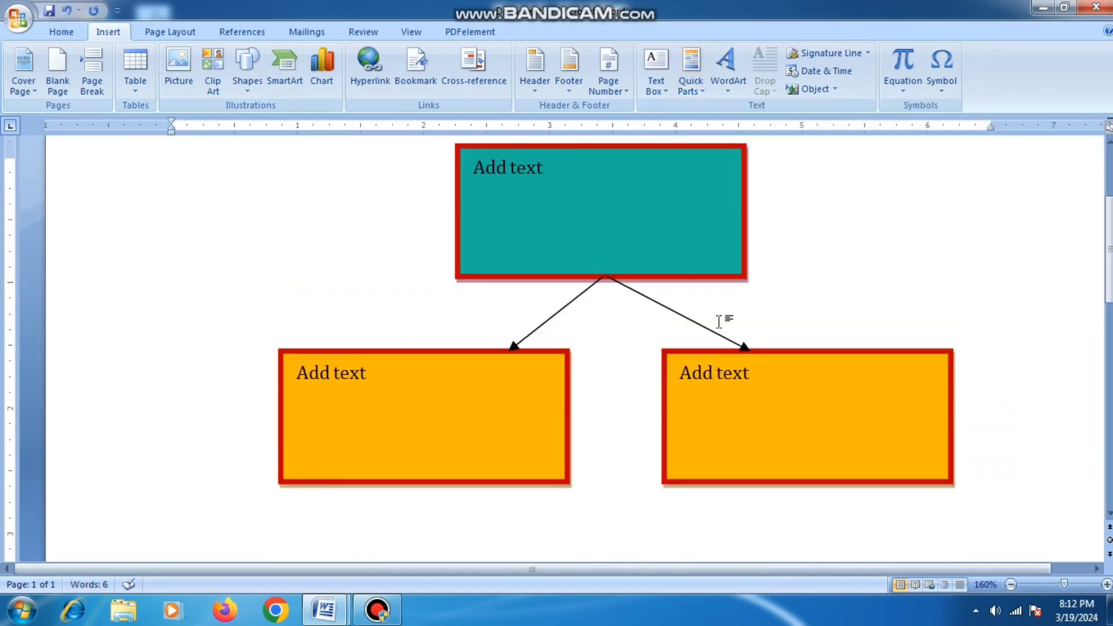
Replace the placeholder in the diagram's teal top box with CPU and expand it to "Central Processing Unit".
{"action": "left_click_drag", "start_coordinate": [553, 234], "coordinate": [454, 233]}
{"action": "left_click", "coordinate": [452, 232]}
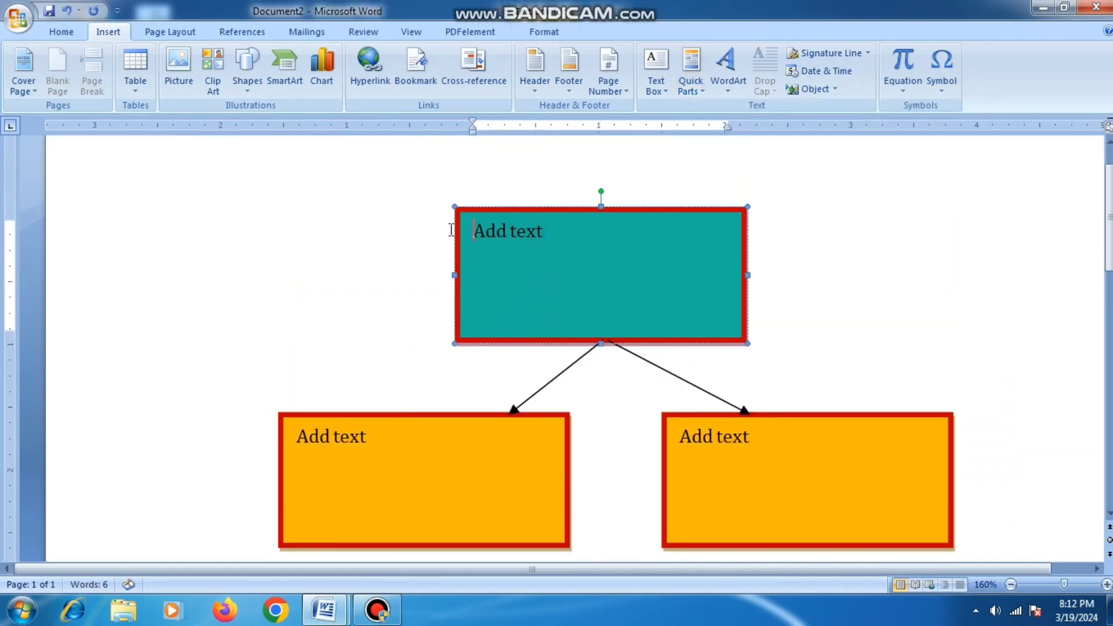
{"action": "type", "text": "CPU"}
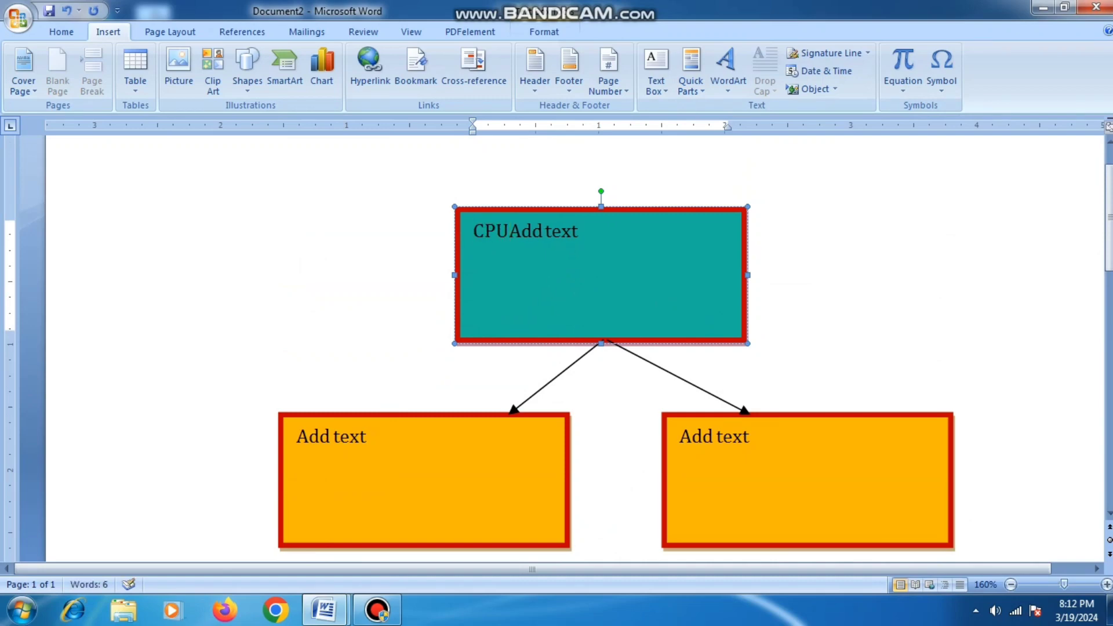
{"action": "key", "text": "Delete"}
{"action": "key", "text": "Delete"}
{"action": "key", "text": "Delete"}
{"action": "key", "text": "Delete"}
{"action": "key", "text": "Delete"}
{"action": "key", "text": "Delete"}
{"action": "key", "text": "Delete"}
{"action": "key", "text": "Delete"}
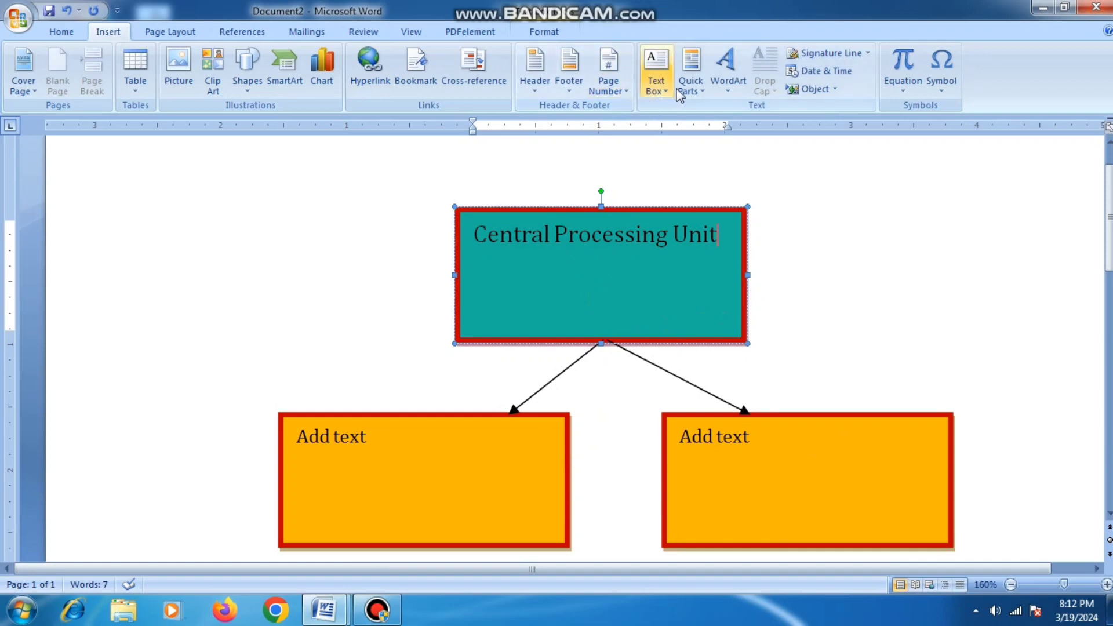
{"action": "left_click", "coordinate": [690, 79]}
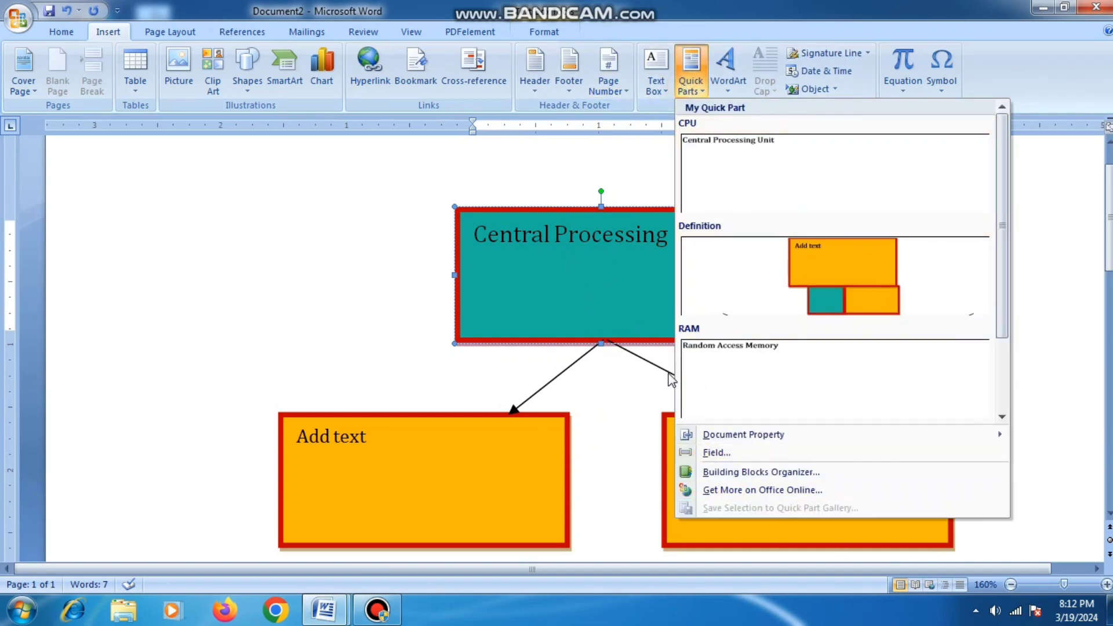
{"action": "left_click", "coordinate": [518, 353]}
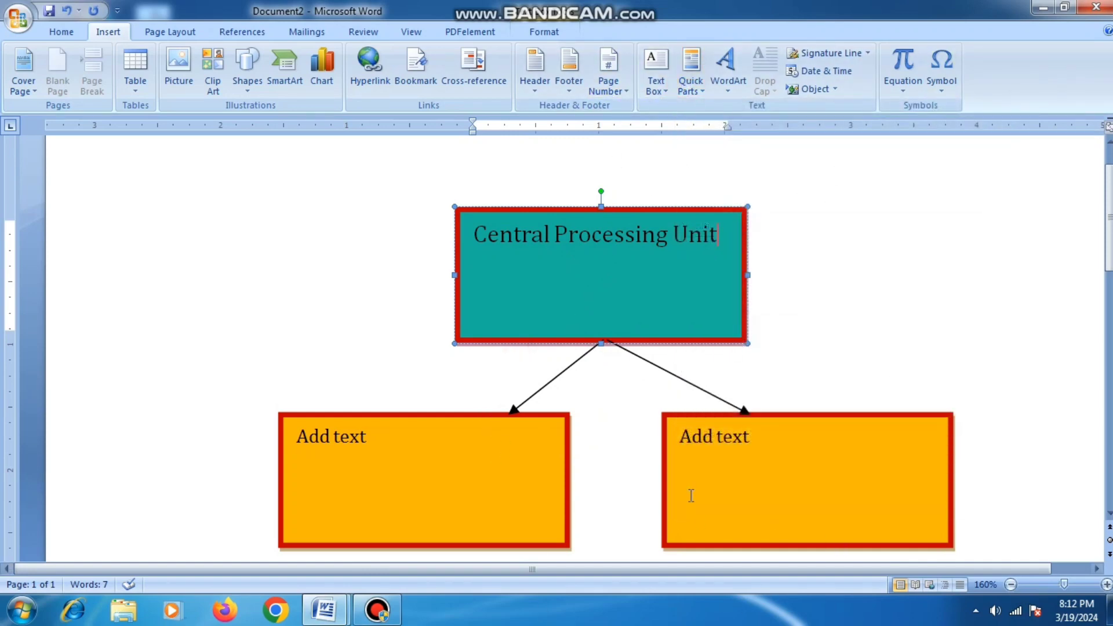